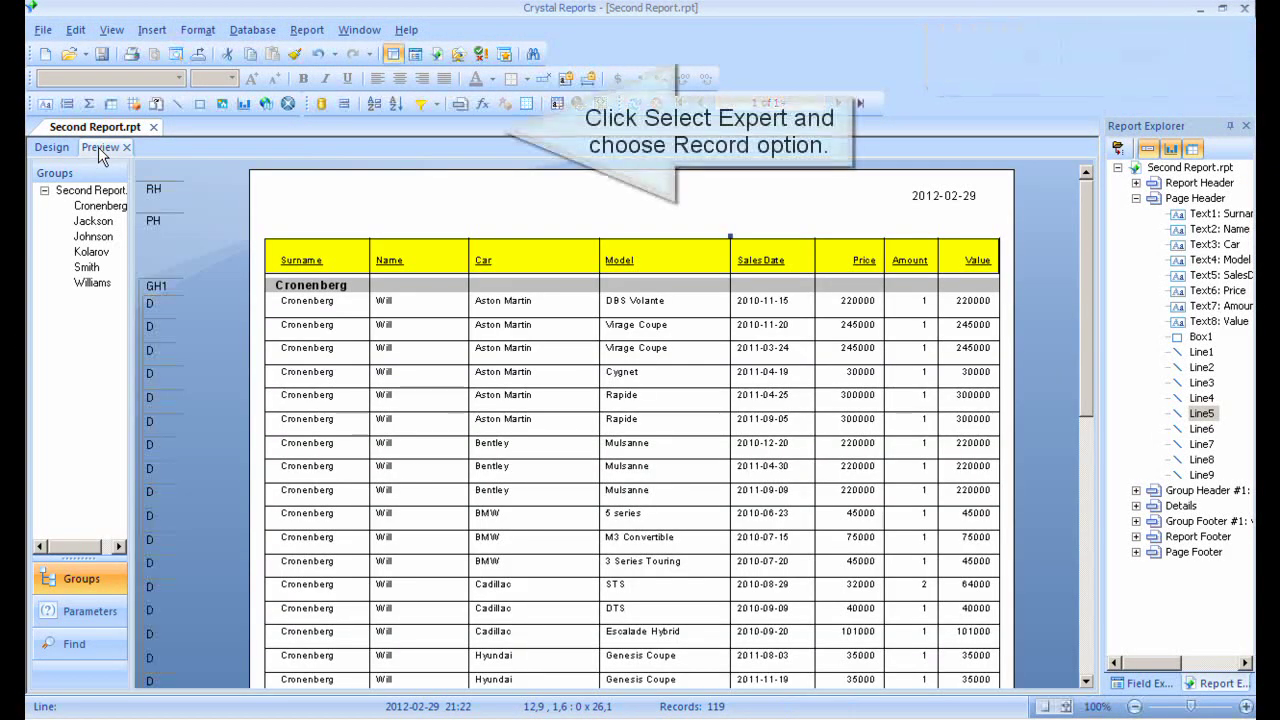
Step: Add a record selection of v_transactions.Car equal to BMW and refresh the report data
click(439, 104)
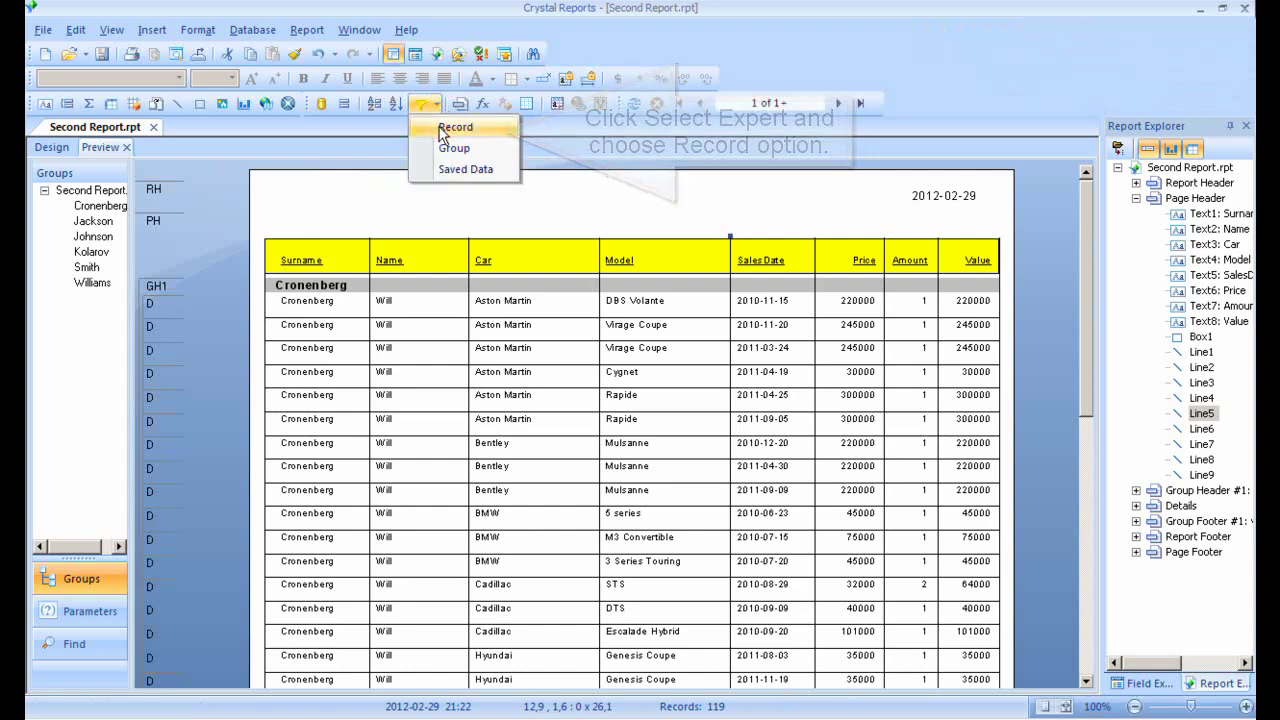
click(455, 127)
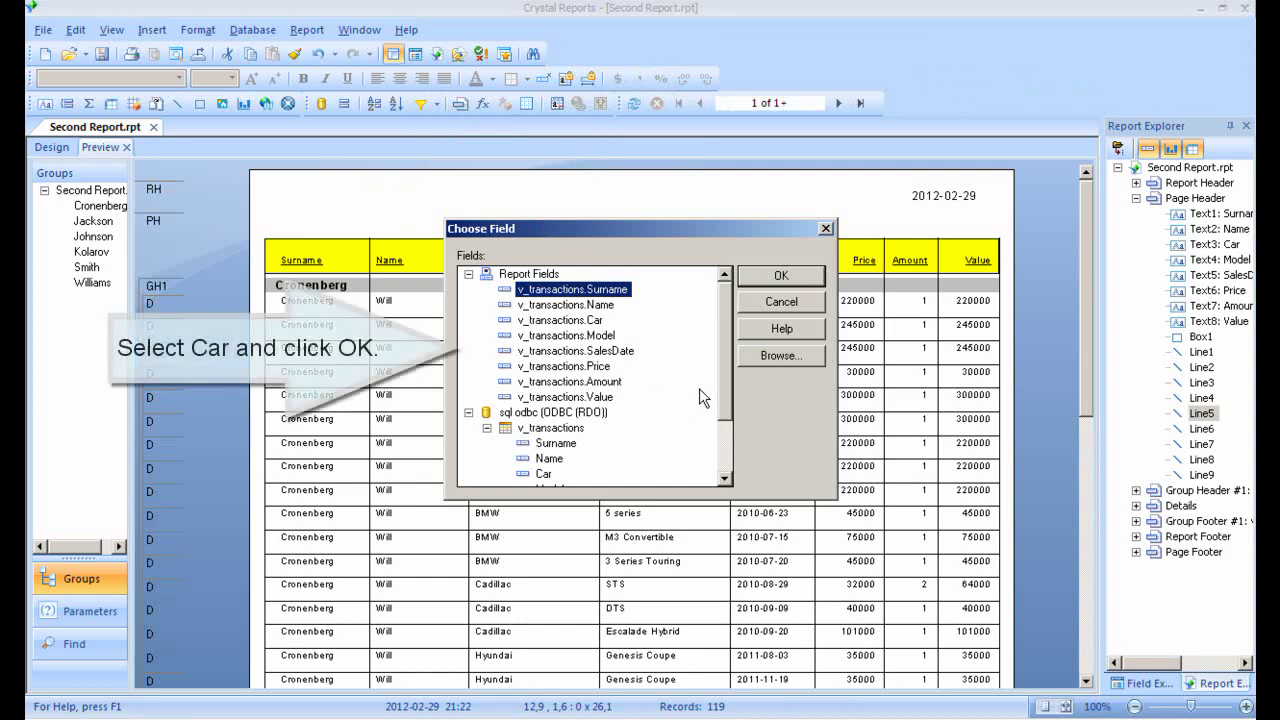
click(582, 320)
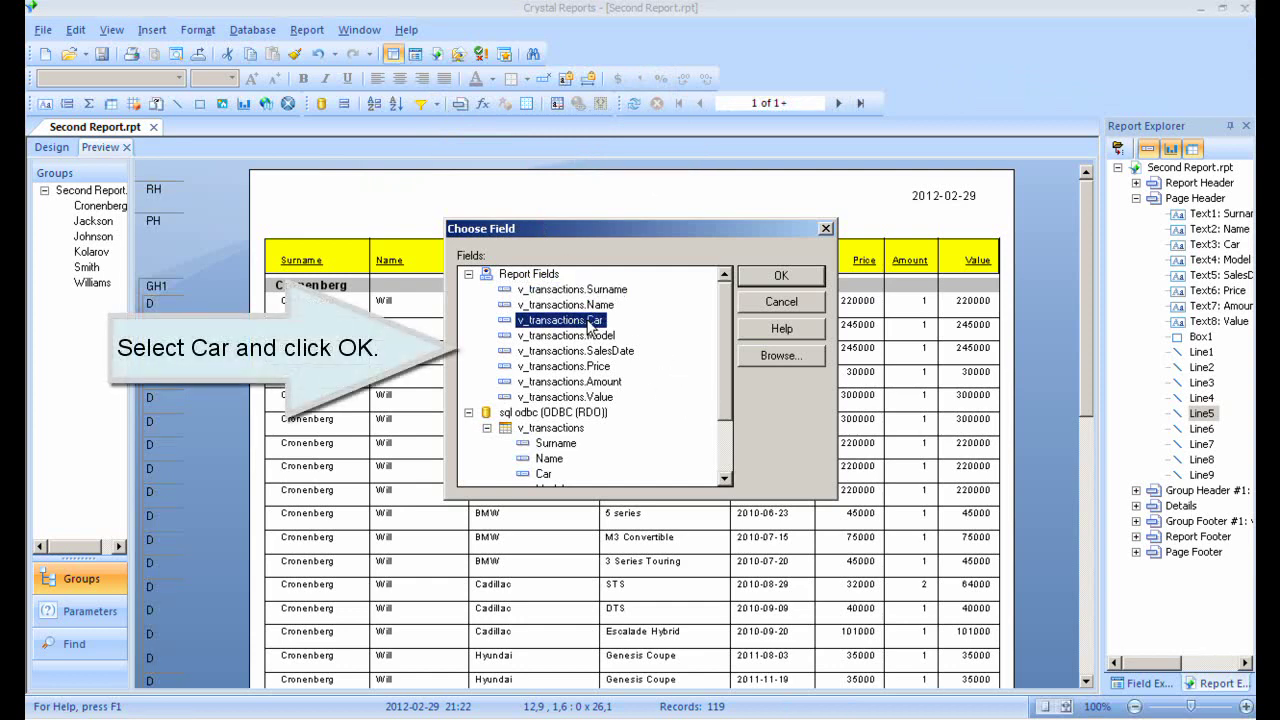
click(781, 277)
click(504, 250)
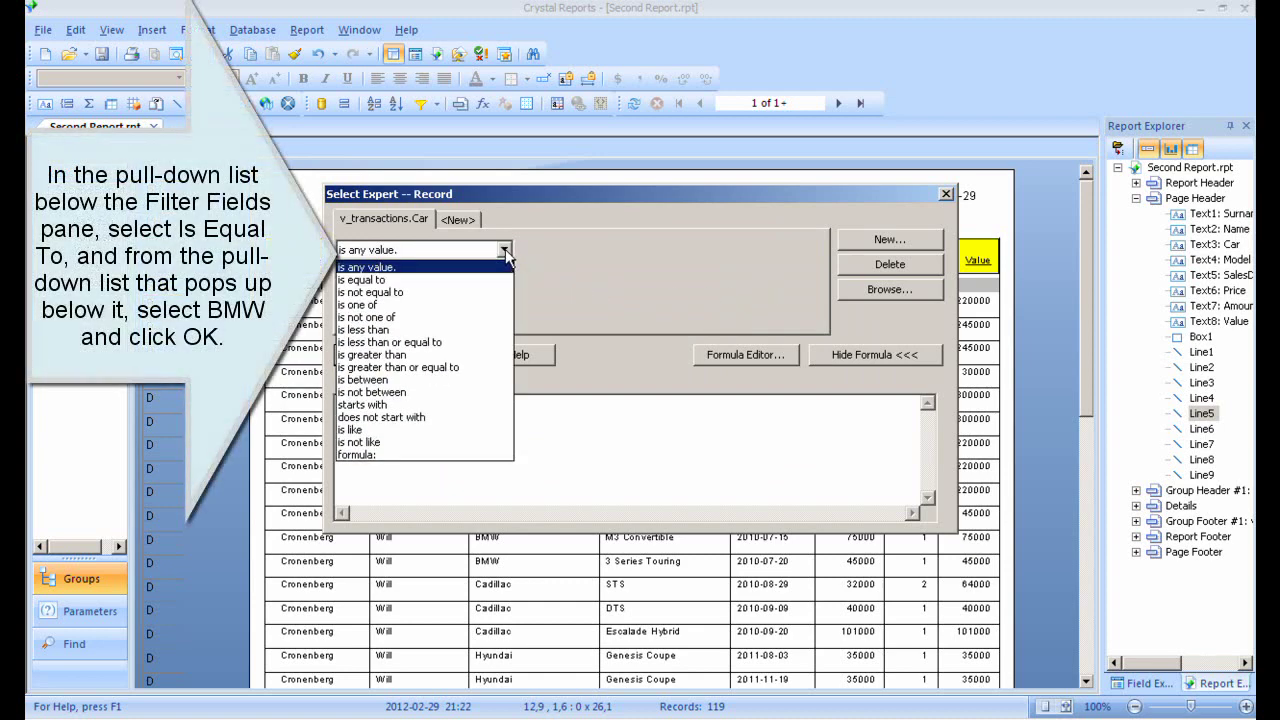
click(464, 285)
click(813, 249)
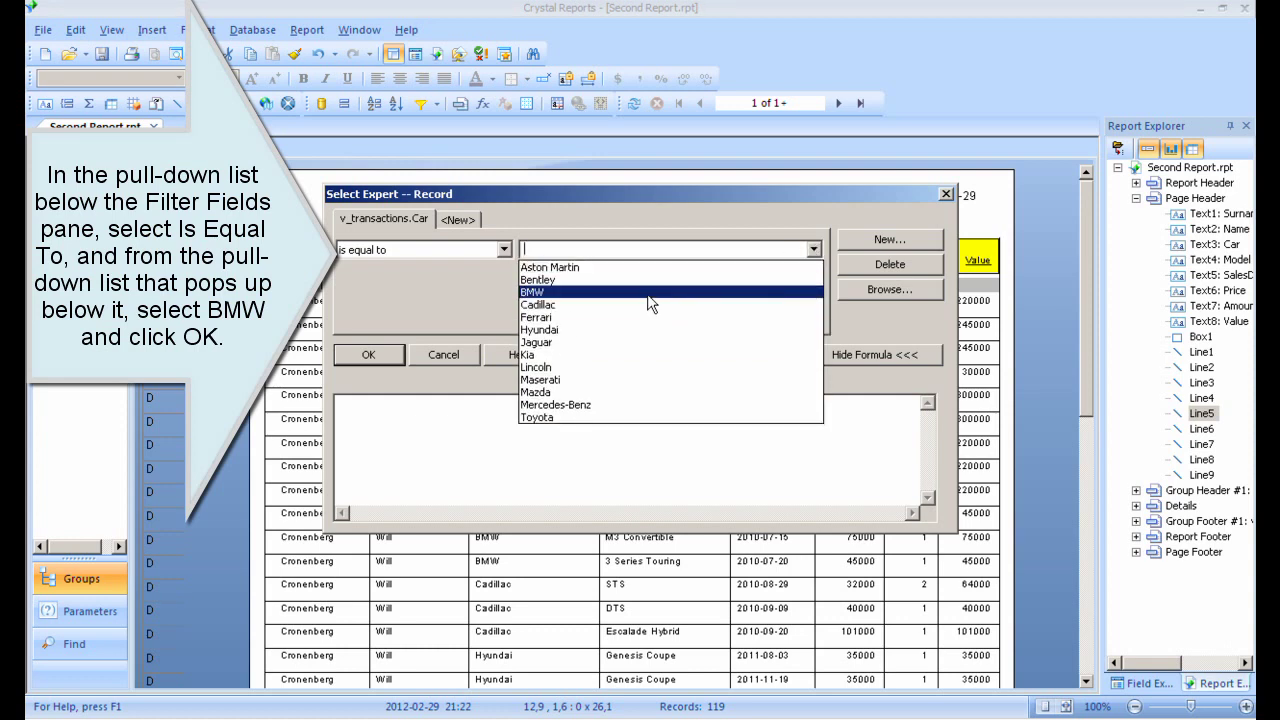
click(648, 295)
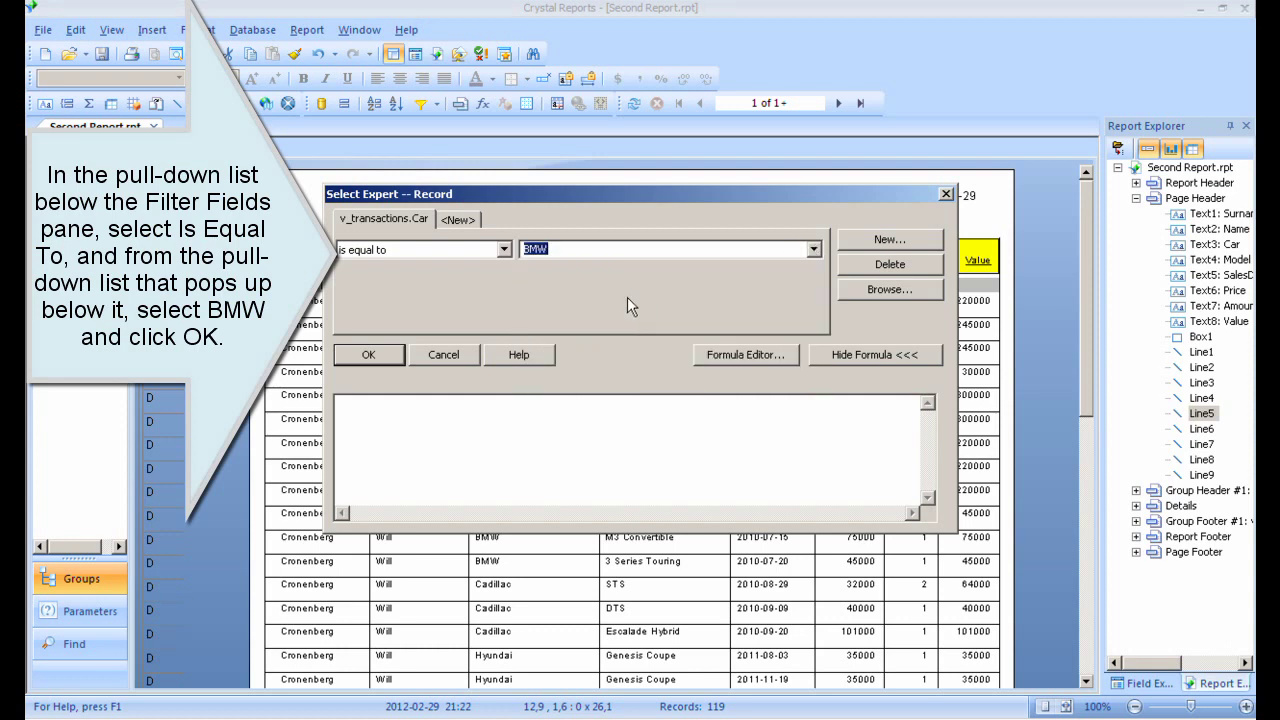
click(359, 354)
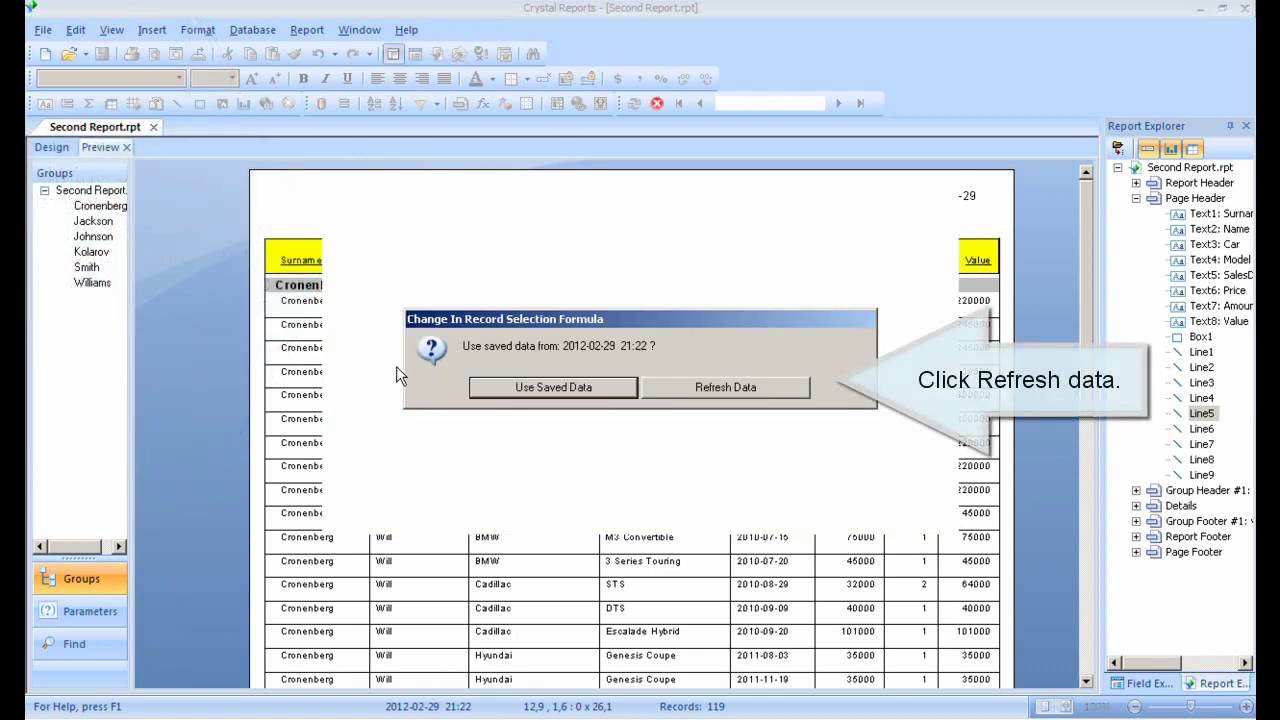
click(742, 391)
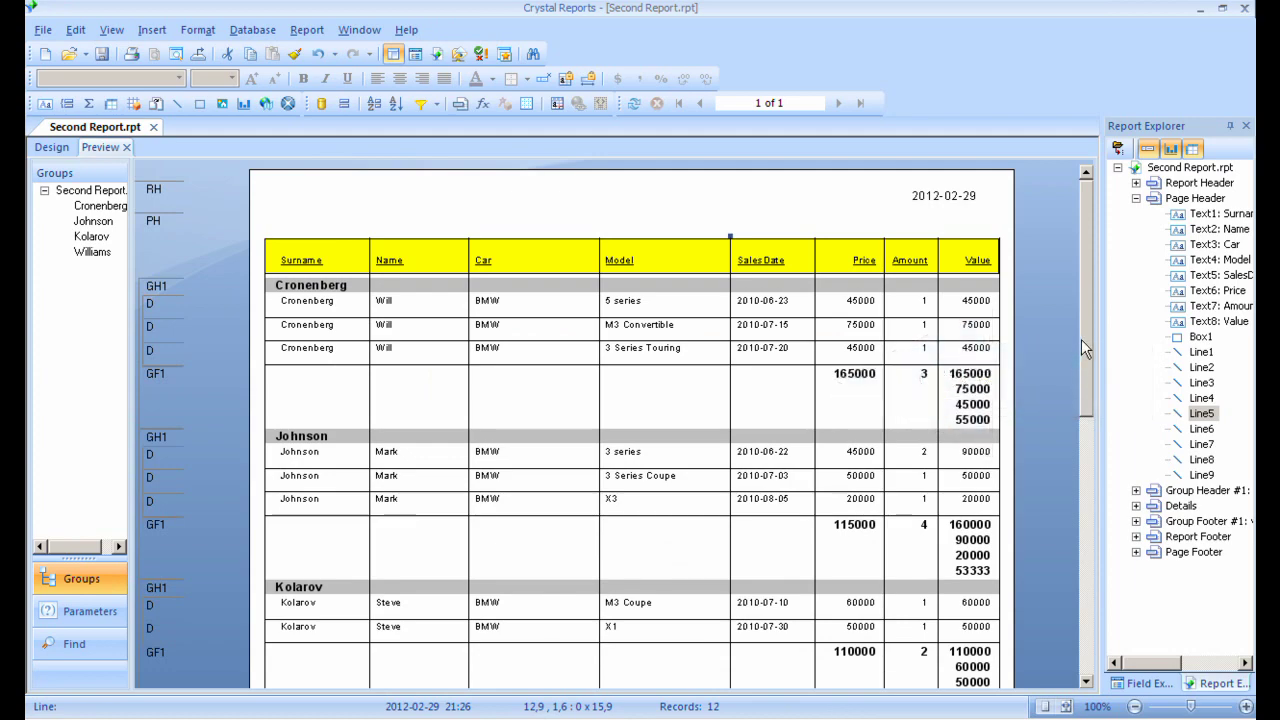
mouse_move(1082, 339)
mouse_down()
mouse_move(1095, 483)
mouse_move(1098, 335)
mouse_up()
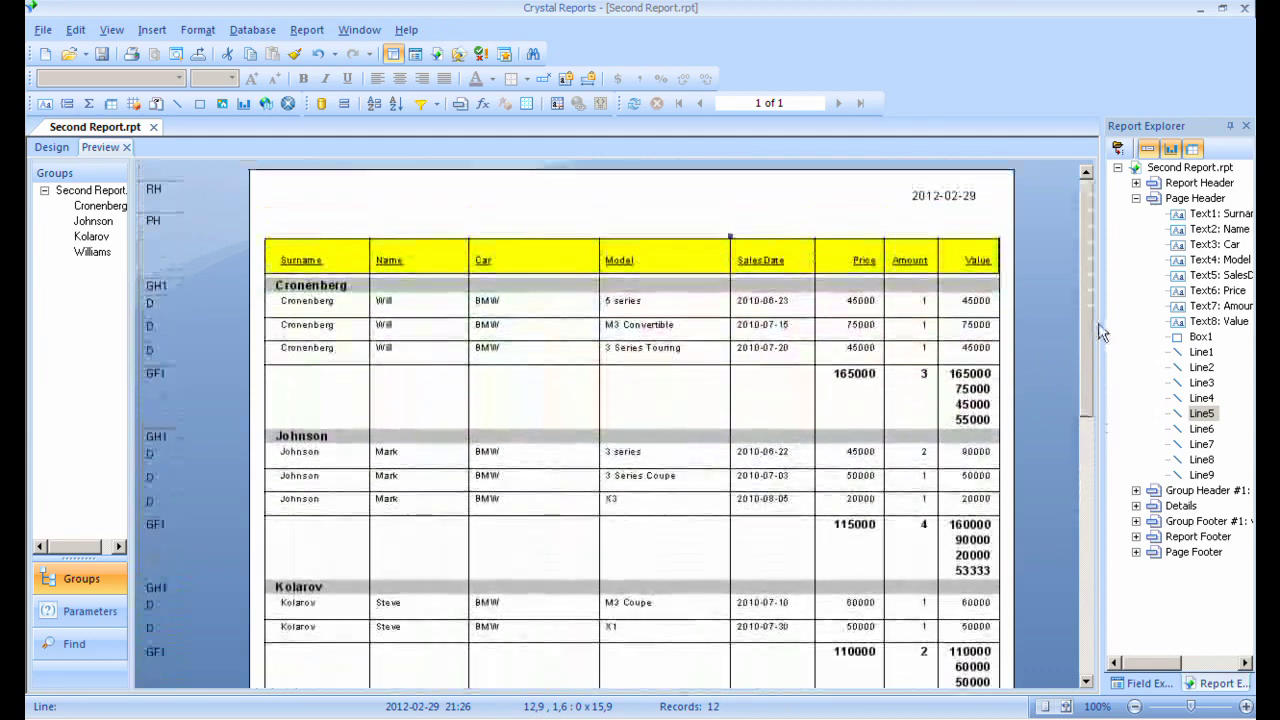
Step: Add a second record condition, v_transactions.Model equal to 5 series, and refresh the data
click(436, 104)
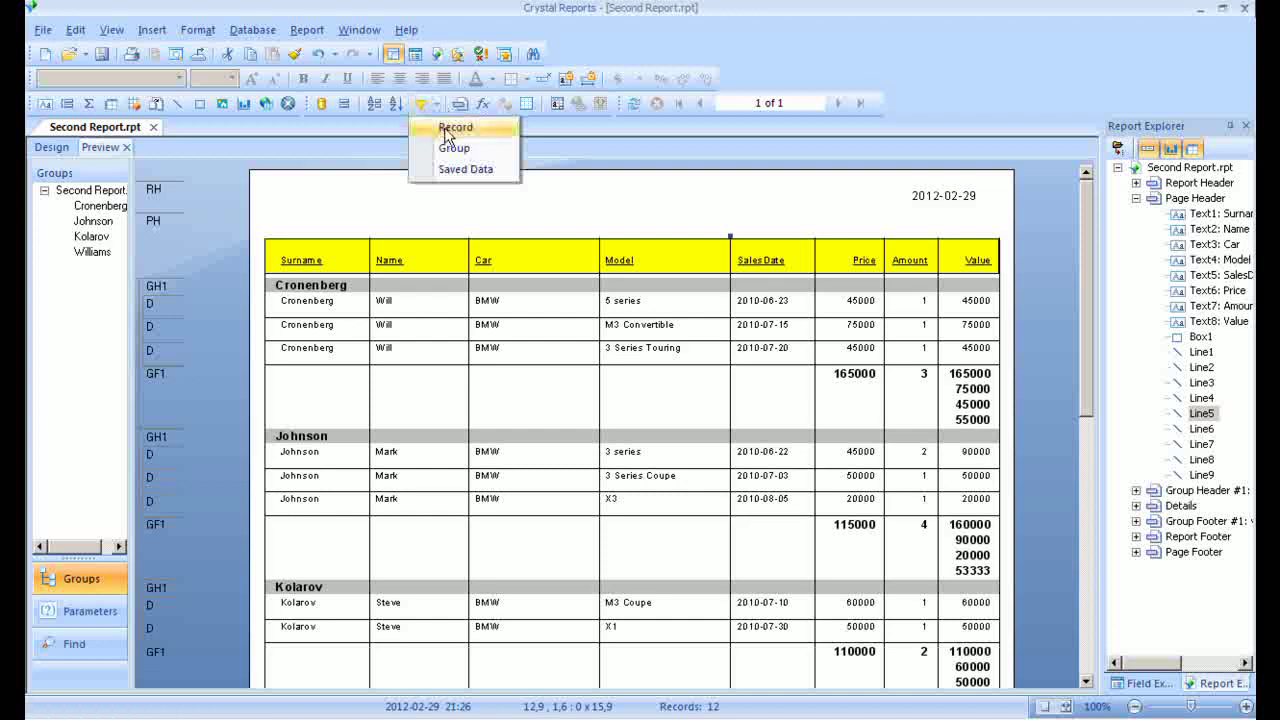
click(446, 133)
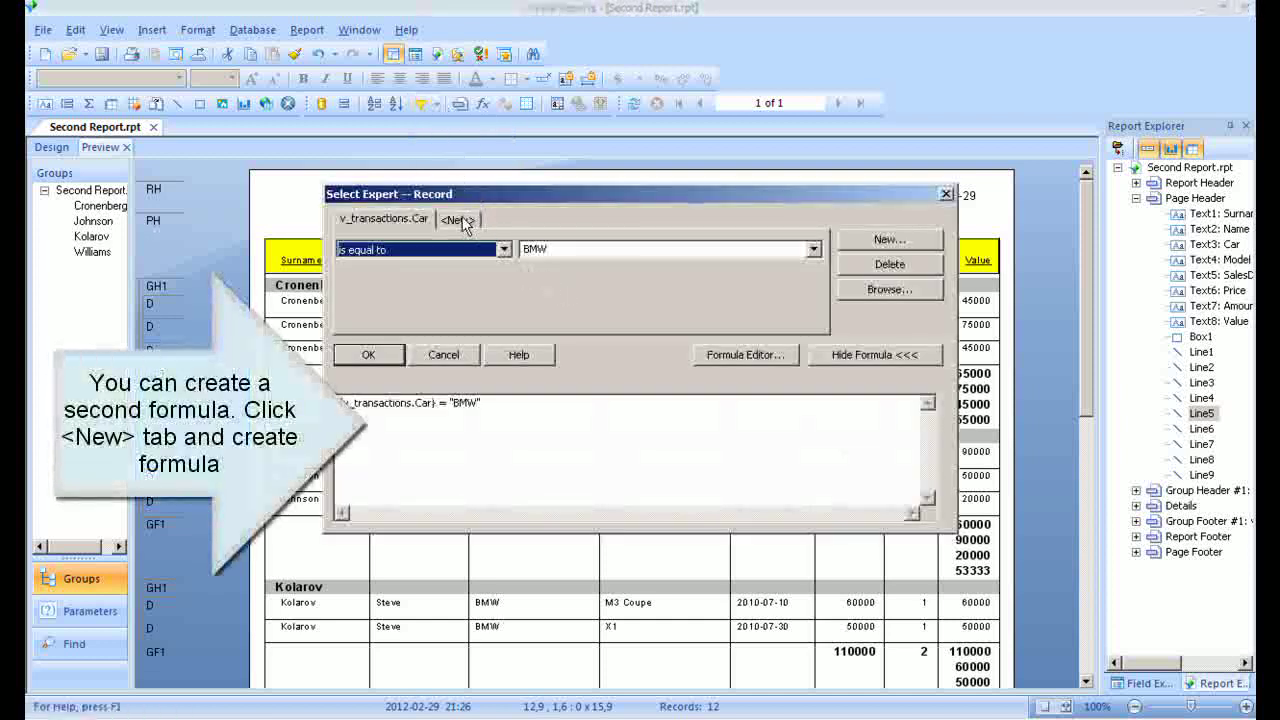
drag(497, 197, 607, 294)
click(568, 309)
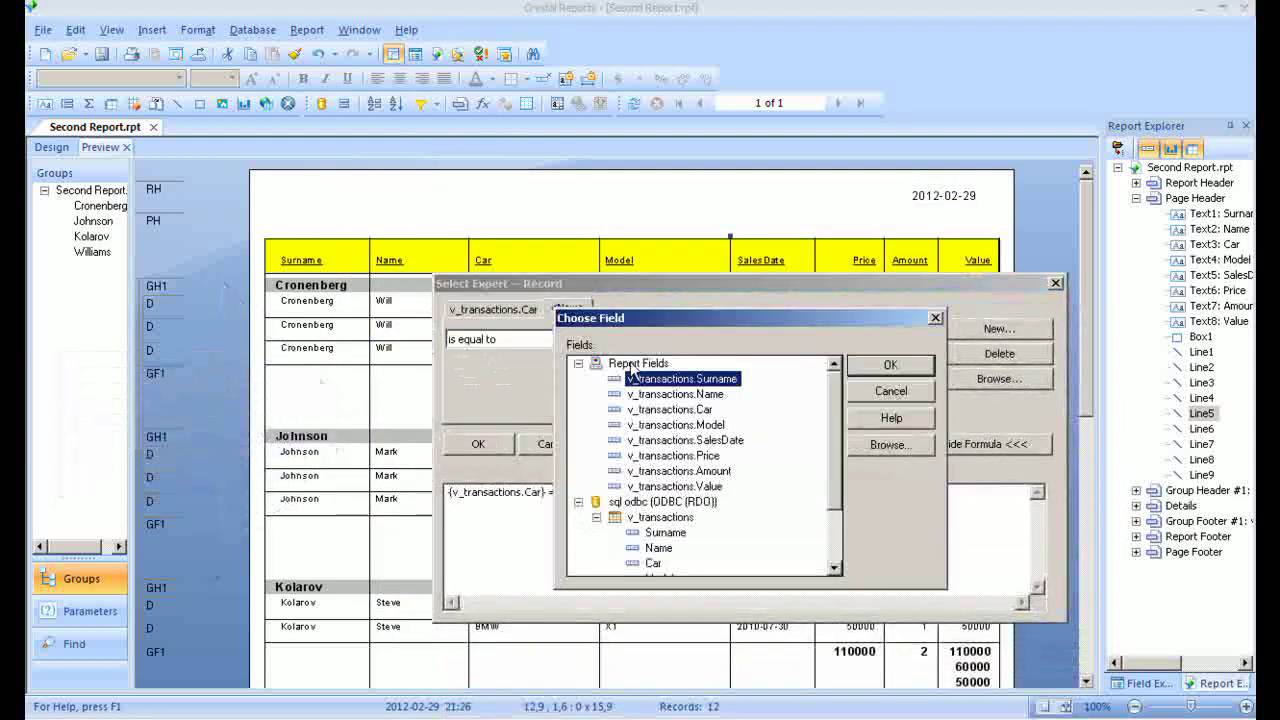
click(694, 426)
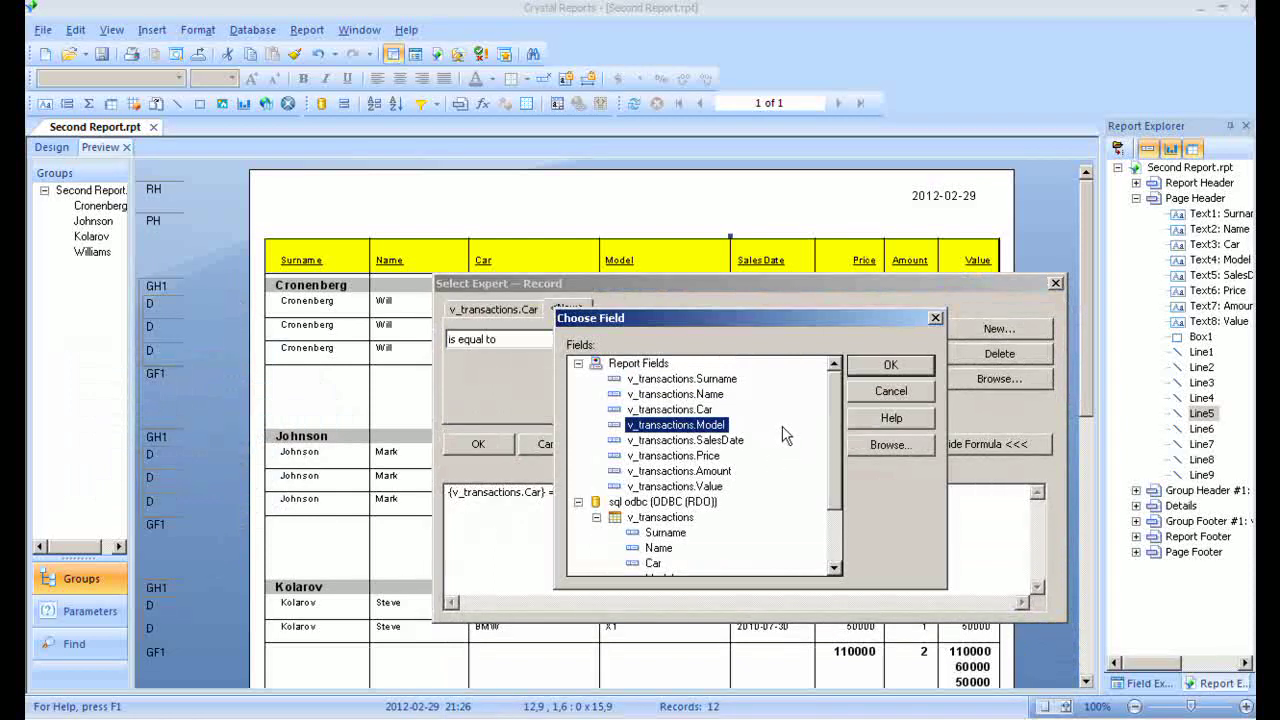
click(891, 365)
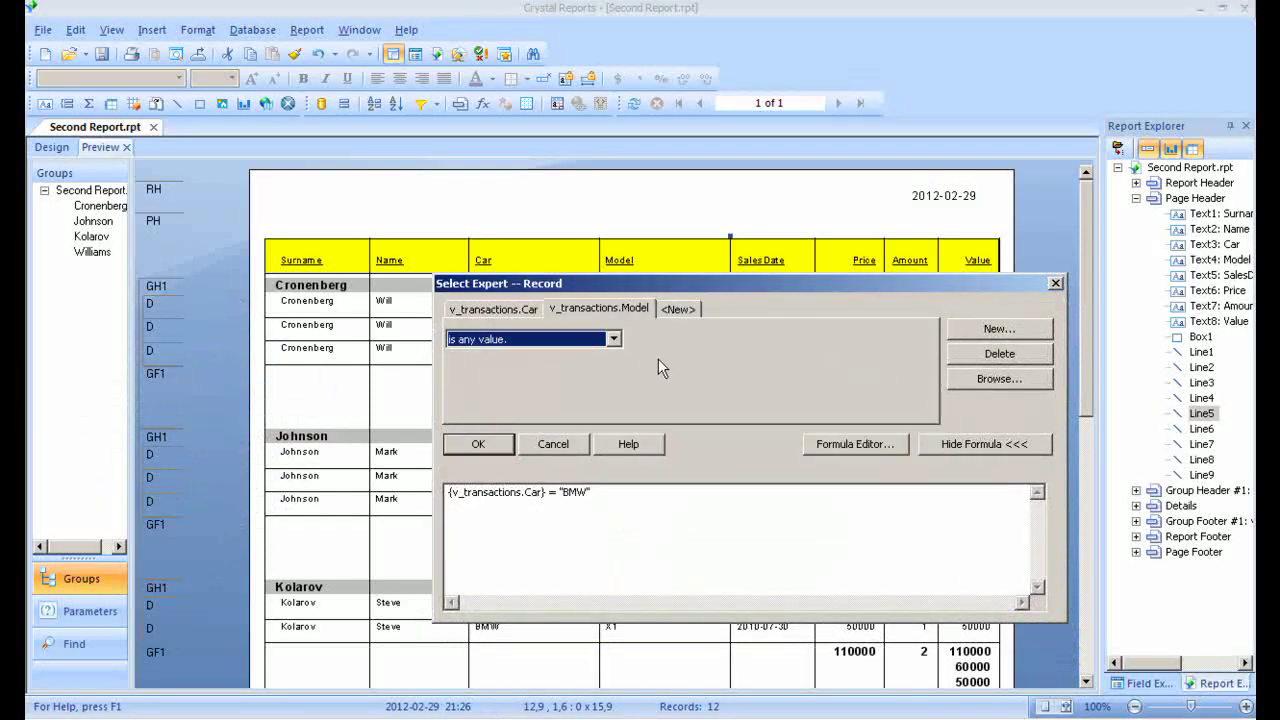
click(614, 340)
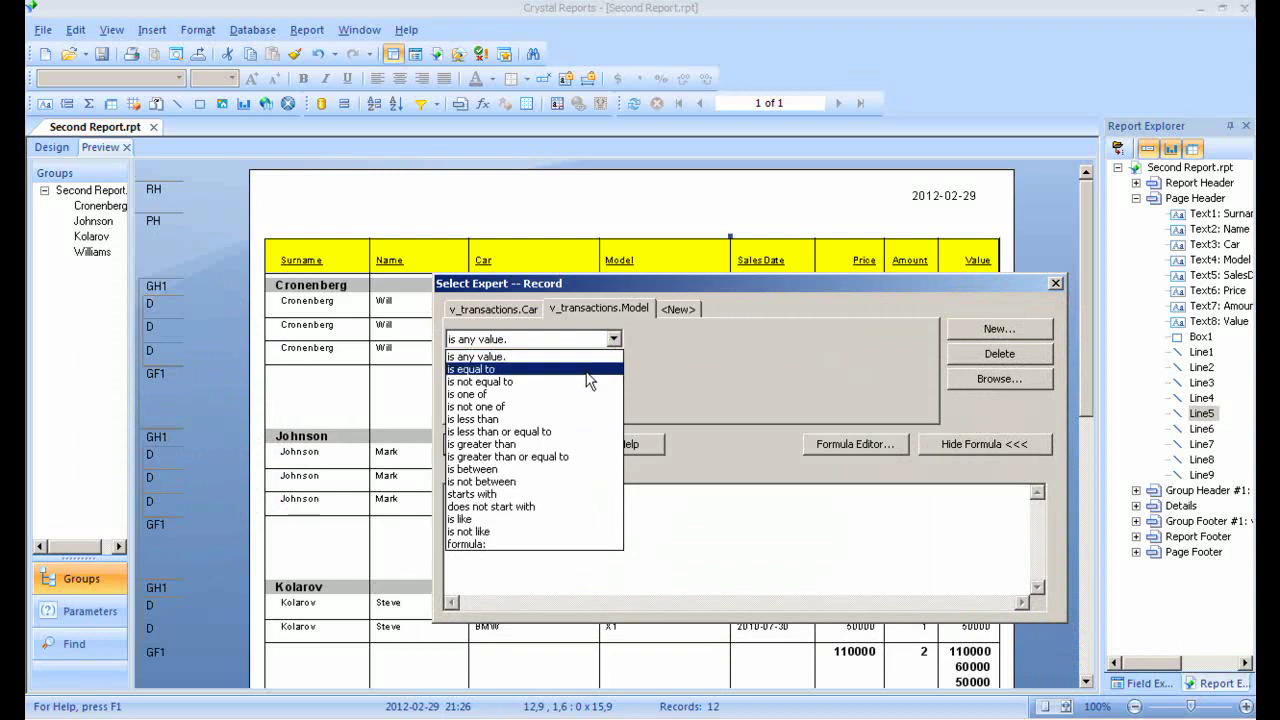
click(585, 370)
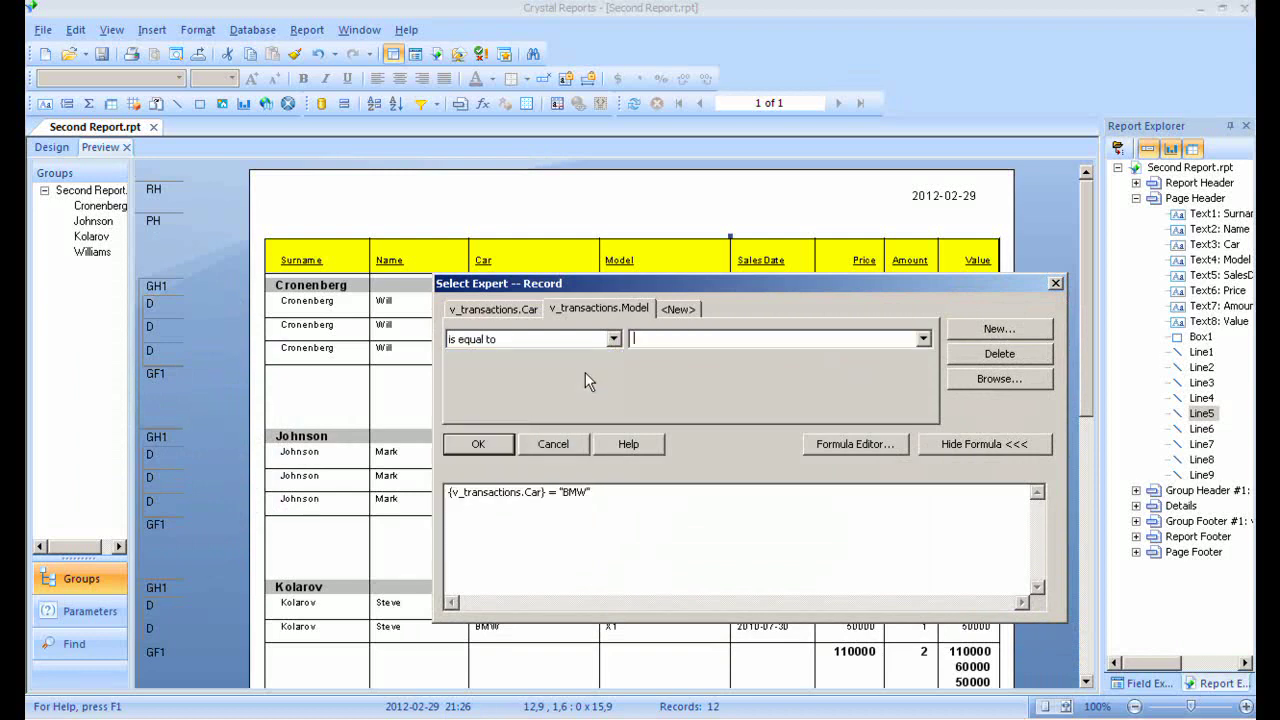
click(923, 339)
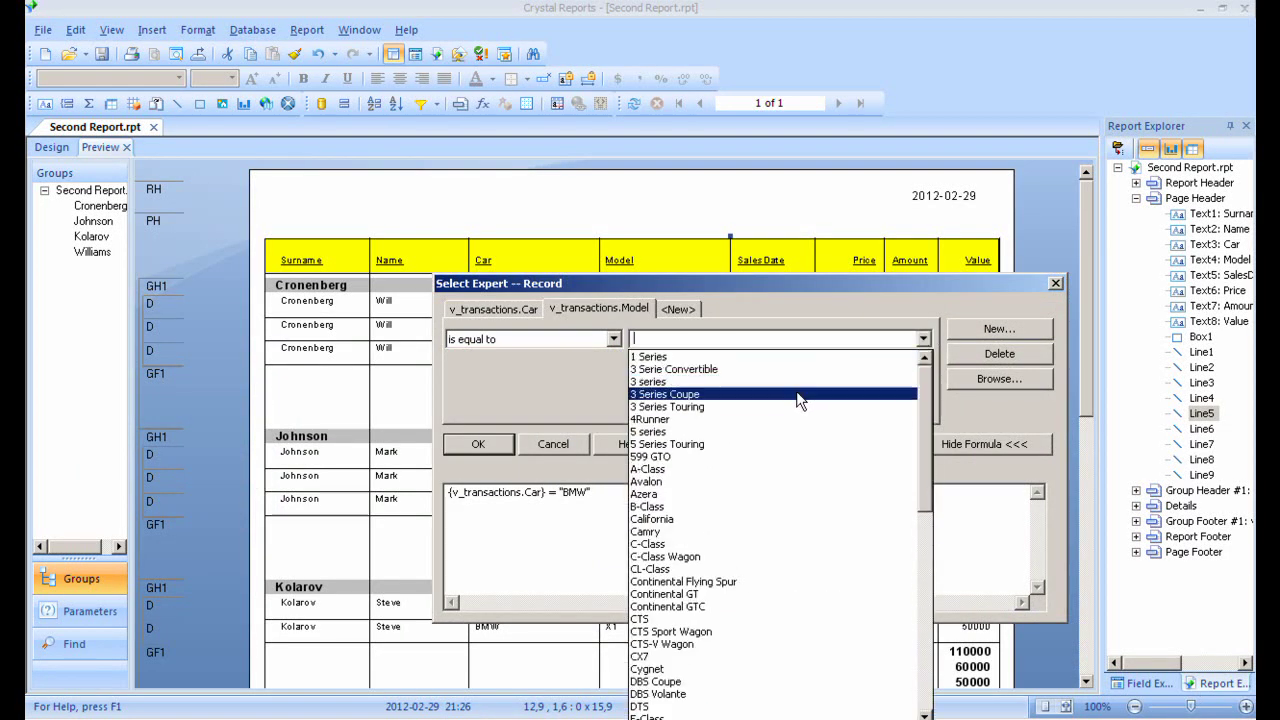
click(758, 430)
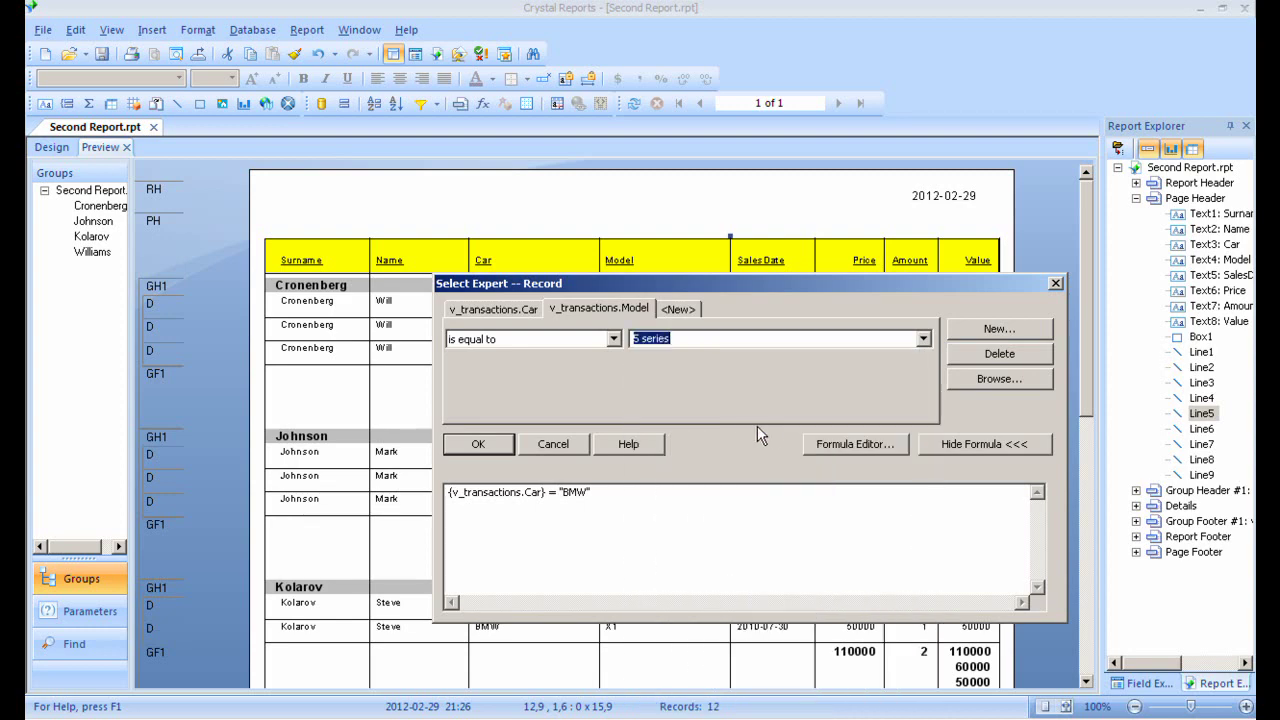
click(481, 445)
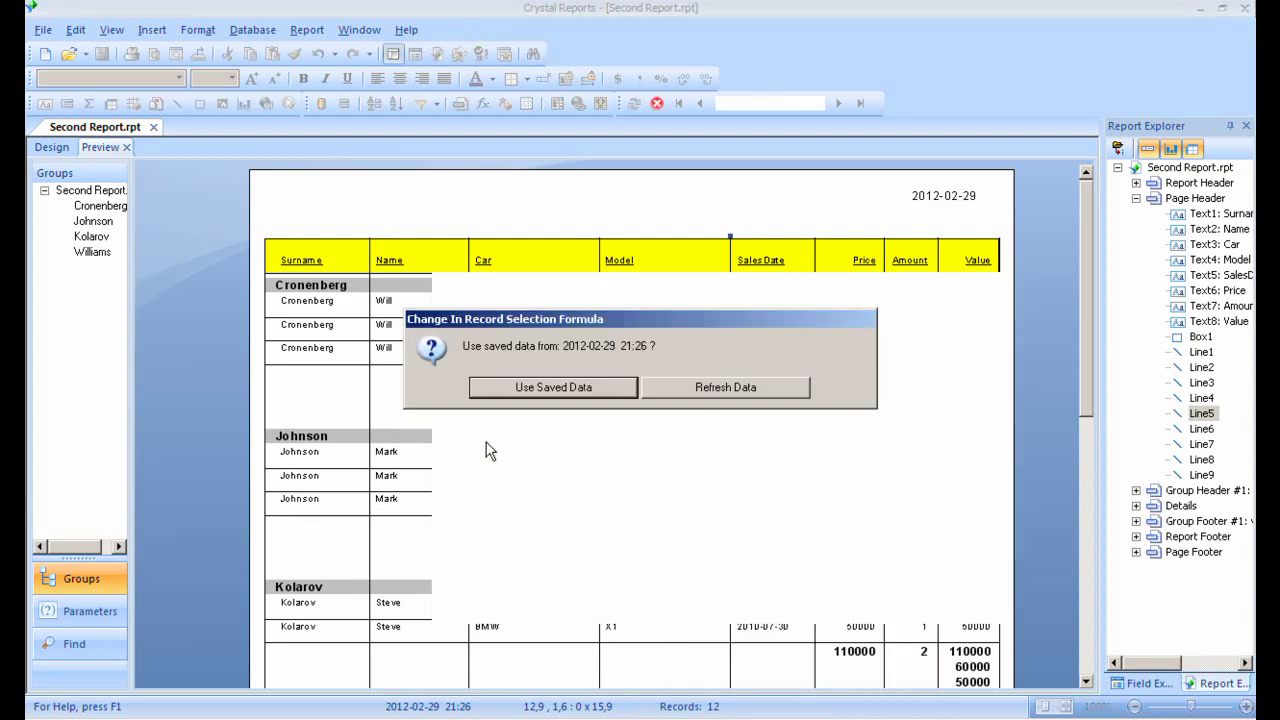
click(707, 392)
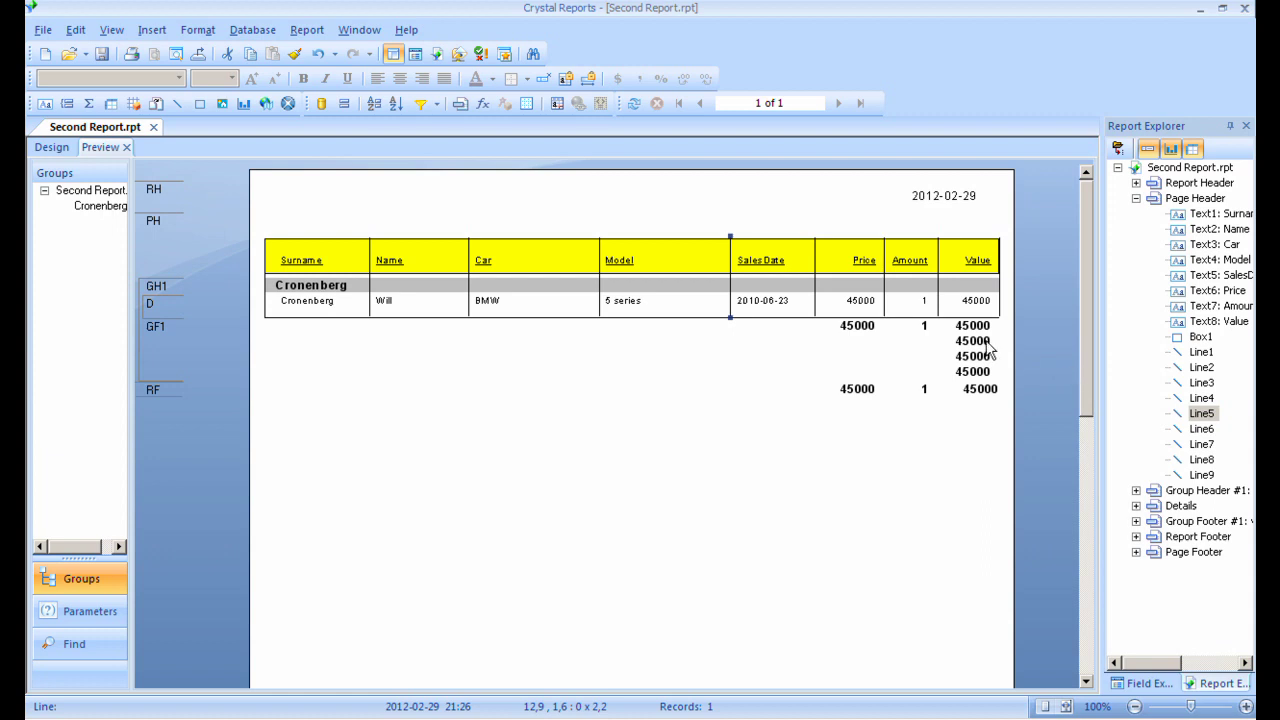
Step: Delete the Model condition from the record selection
click(437, 110)
click(446, 127)
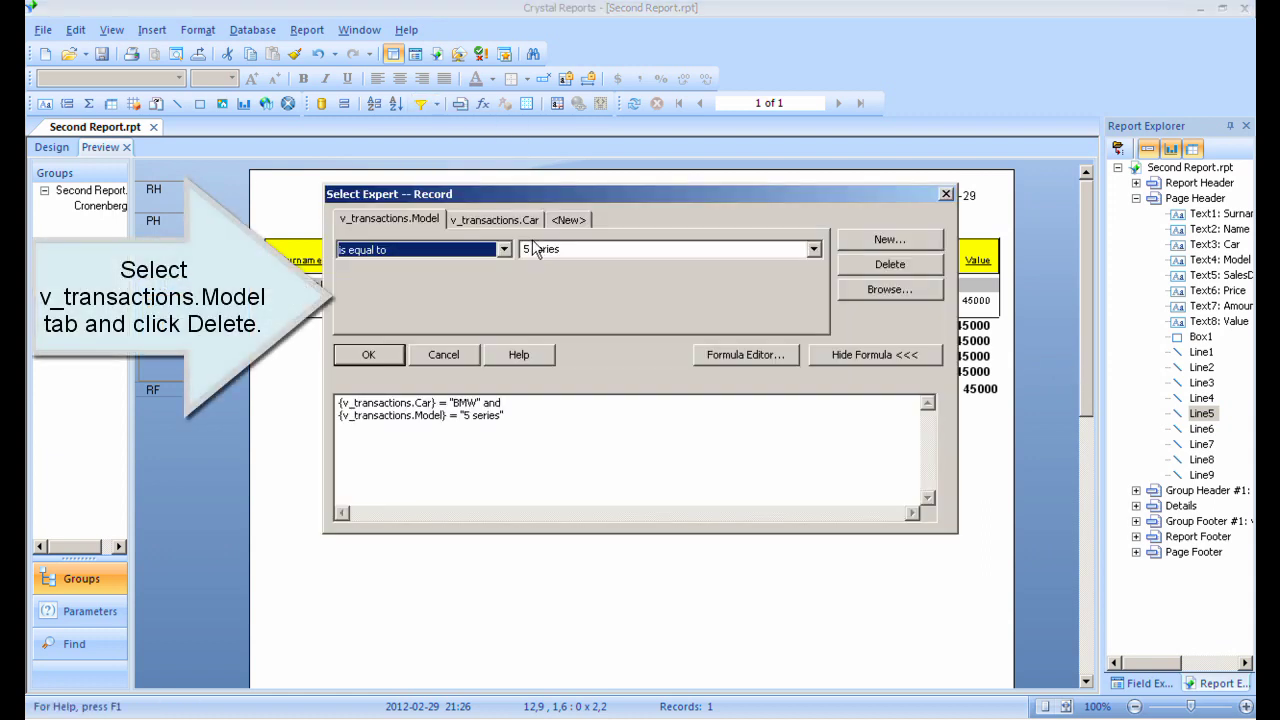
click(901, 263)
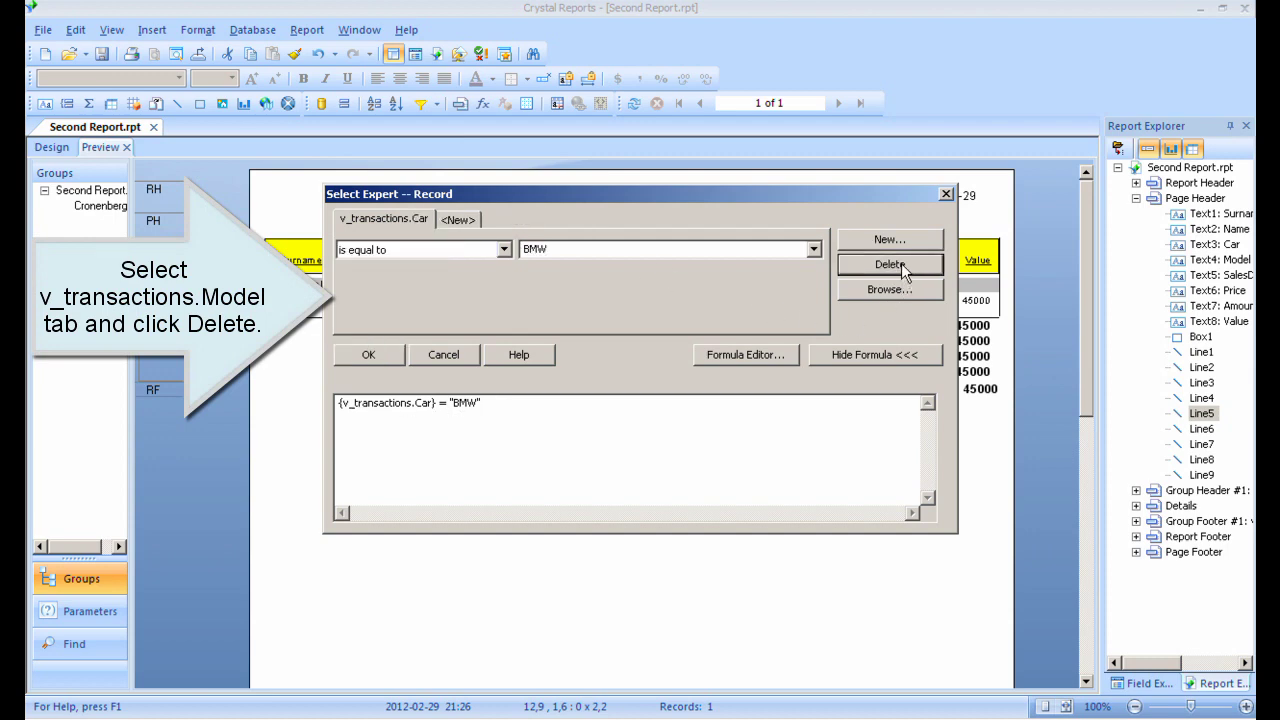
Step: Set Car to 'is one of' BMW, Ferrari and Maserati, then refresh the data
click(504, 250)
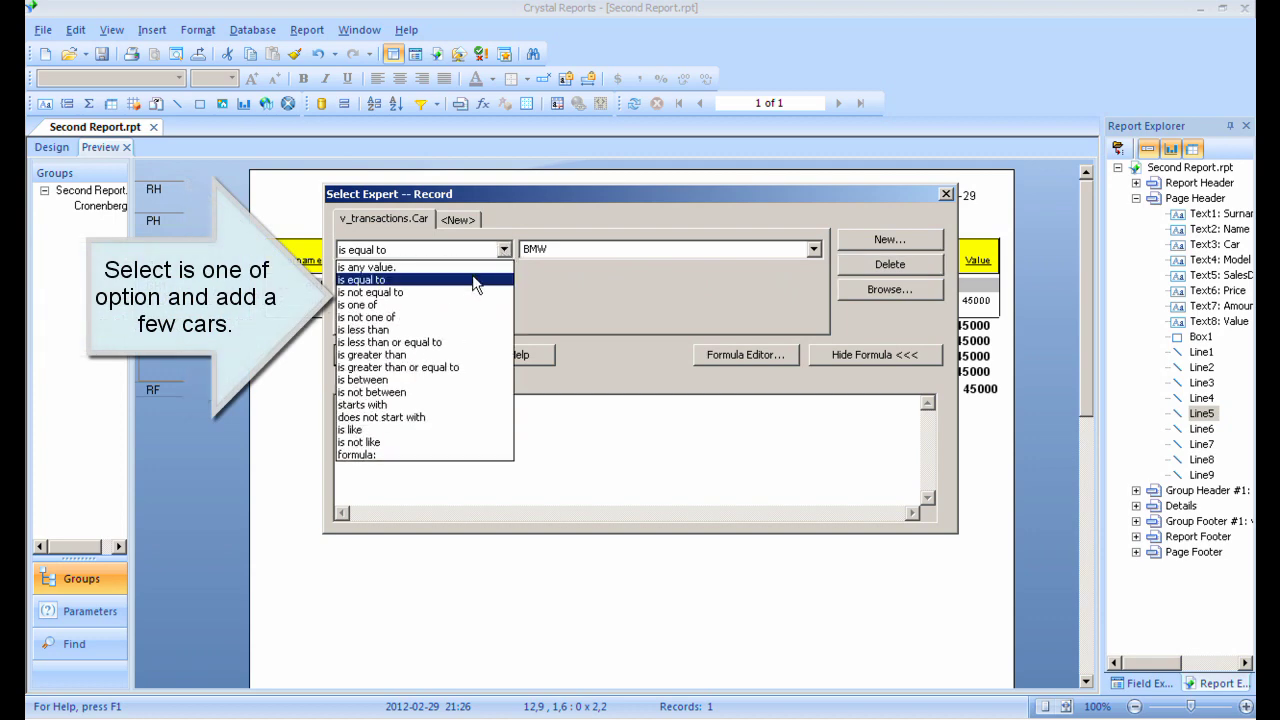
click(456, 304)
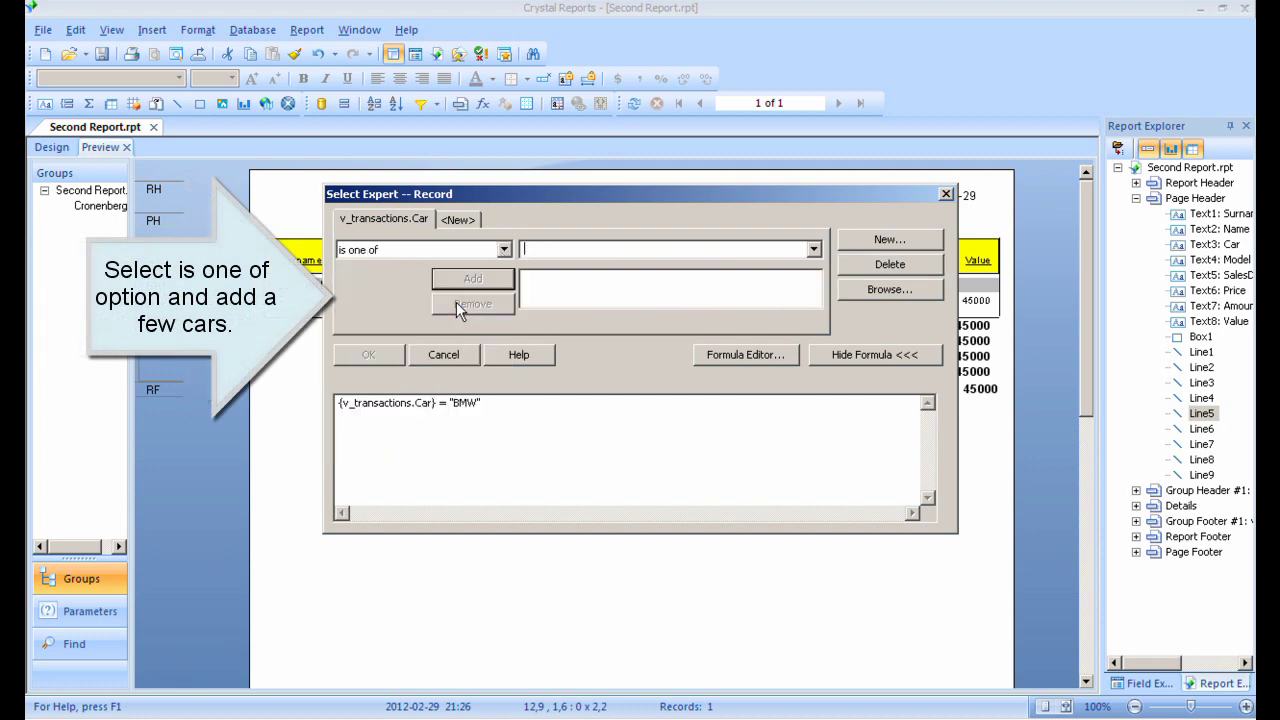
click(816, 249)
click(647, 290)
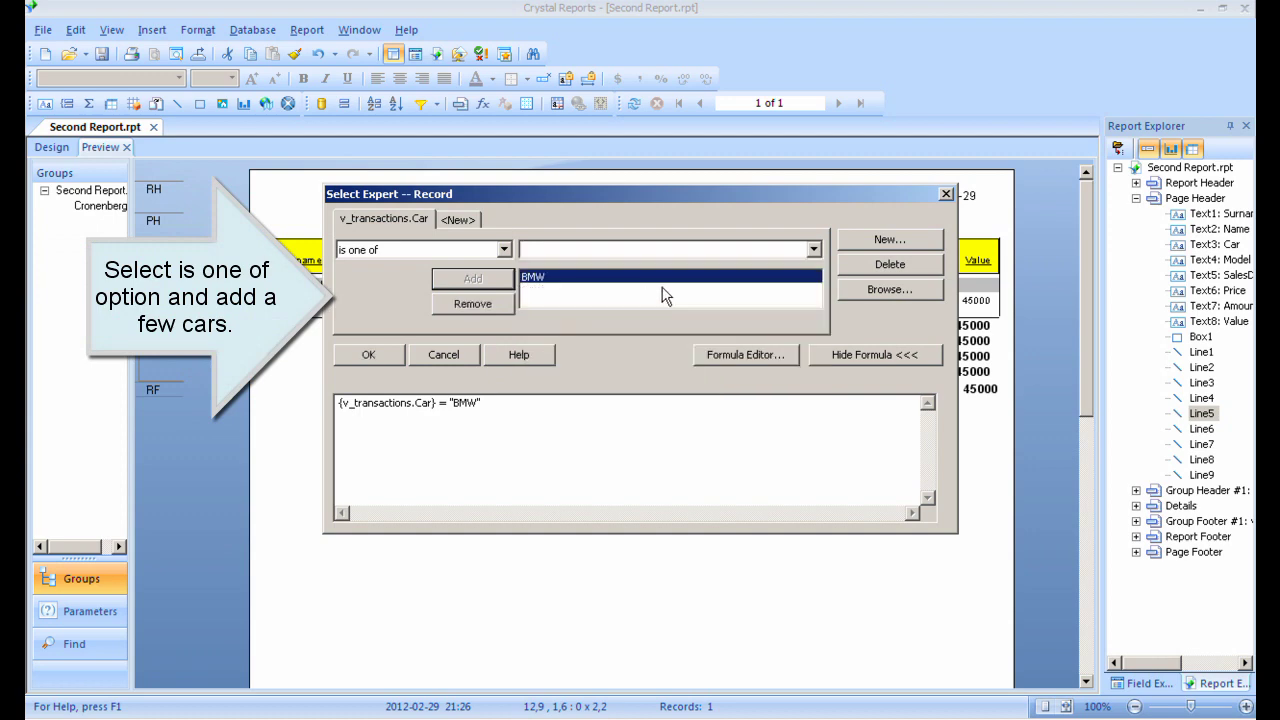
click(816, 249)
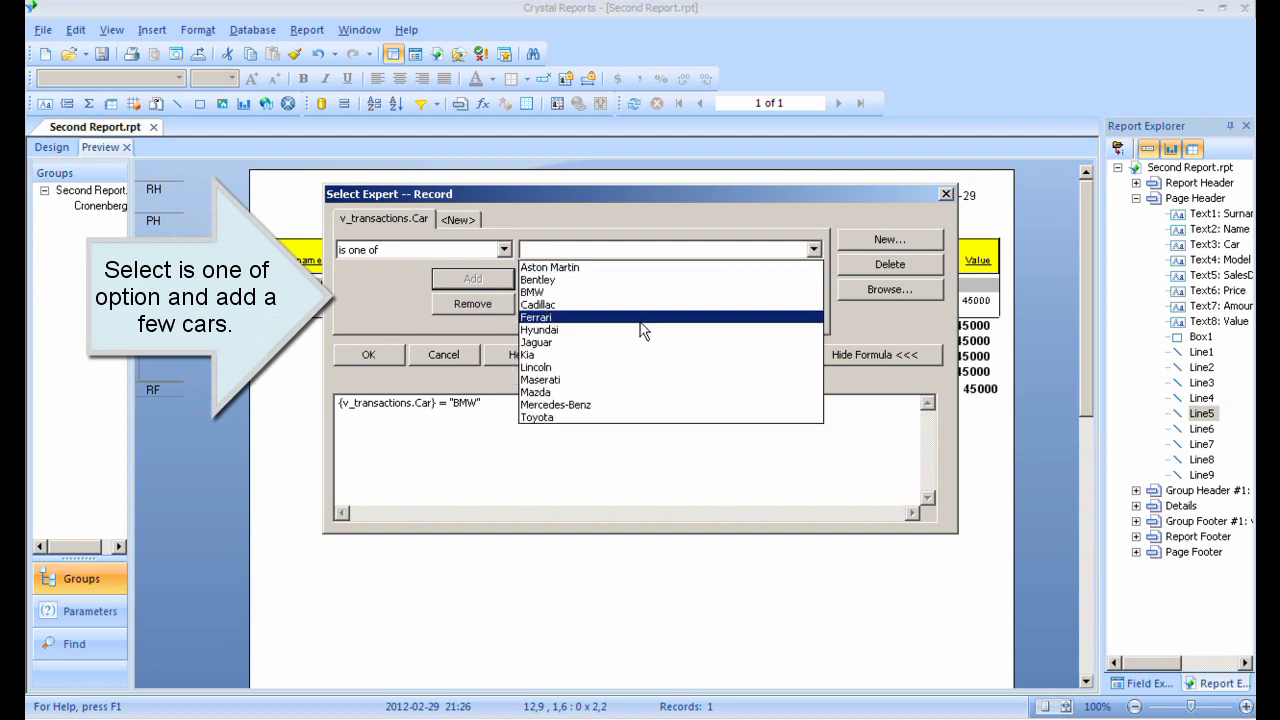
click(643, 313)
click(814, 250)
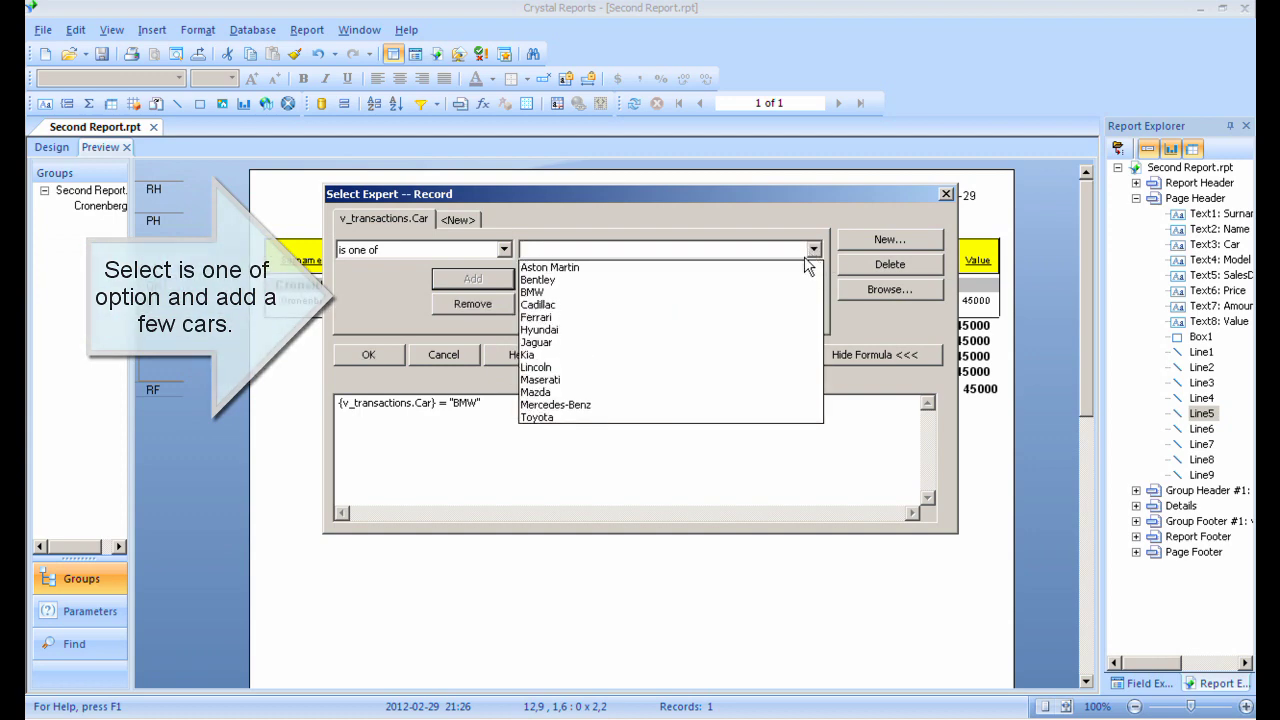
click(600, 381)
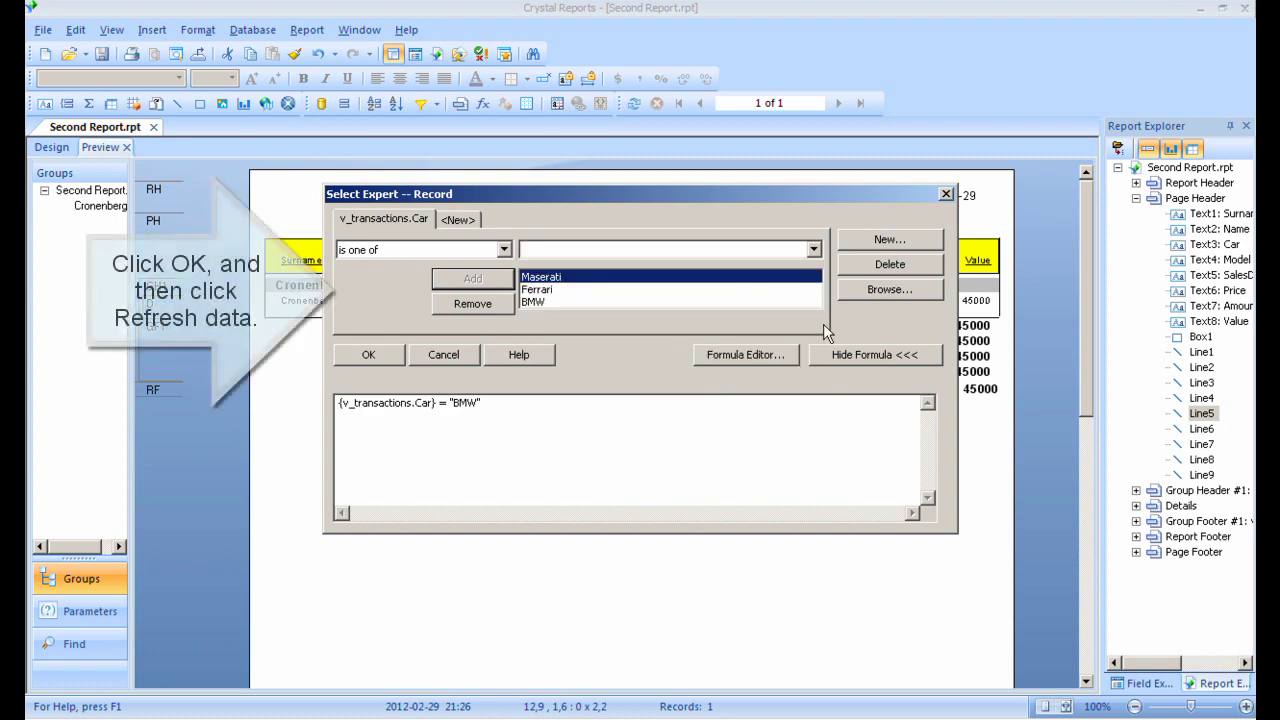
click(372, 356)
click(720, 390)
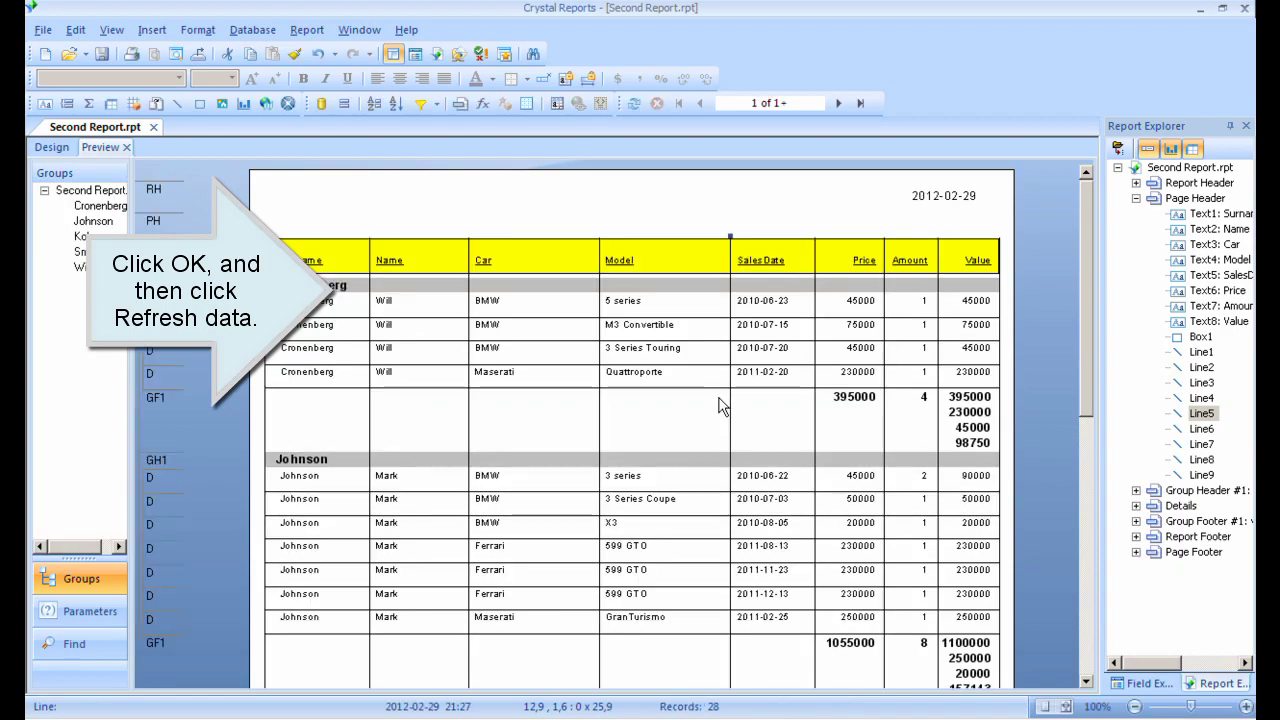
drag(1083, 289, 1043, 279)
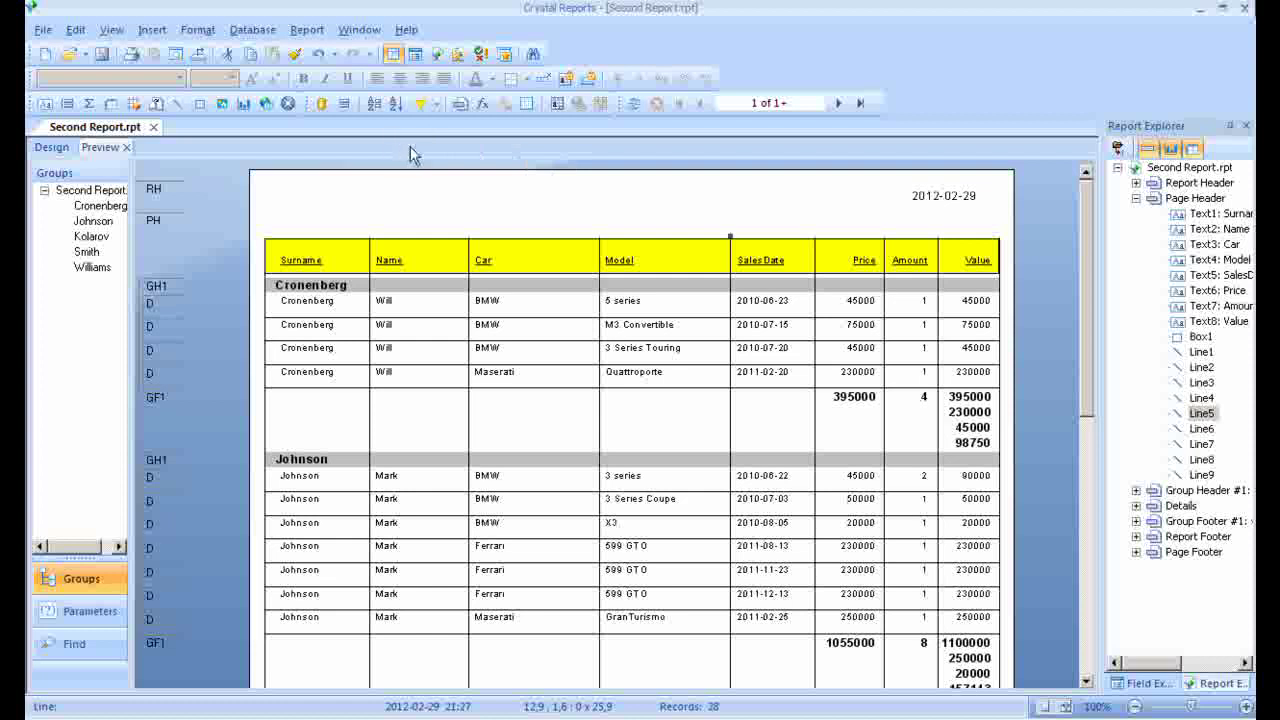
Step: Delete the v_transactions.Car criterion and refresh to show all 119 records
click(436, 105)
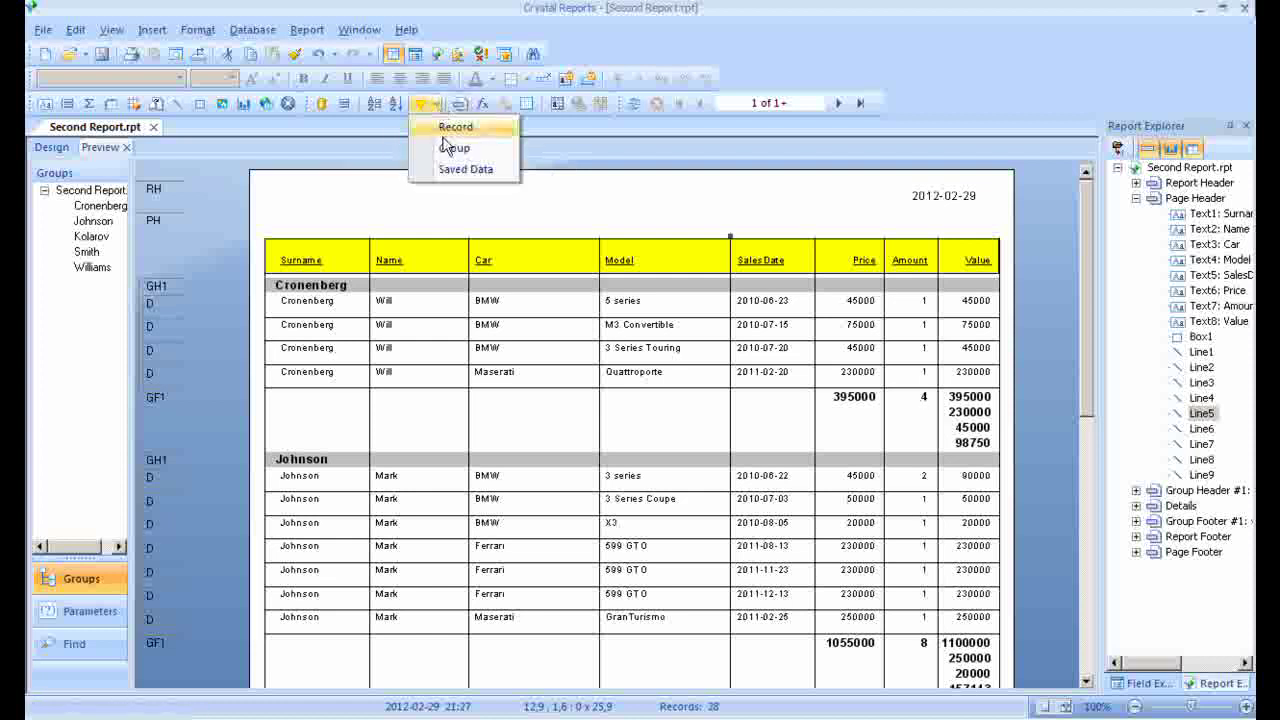
click(450, 134)
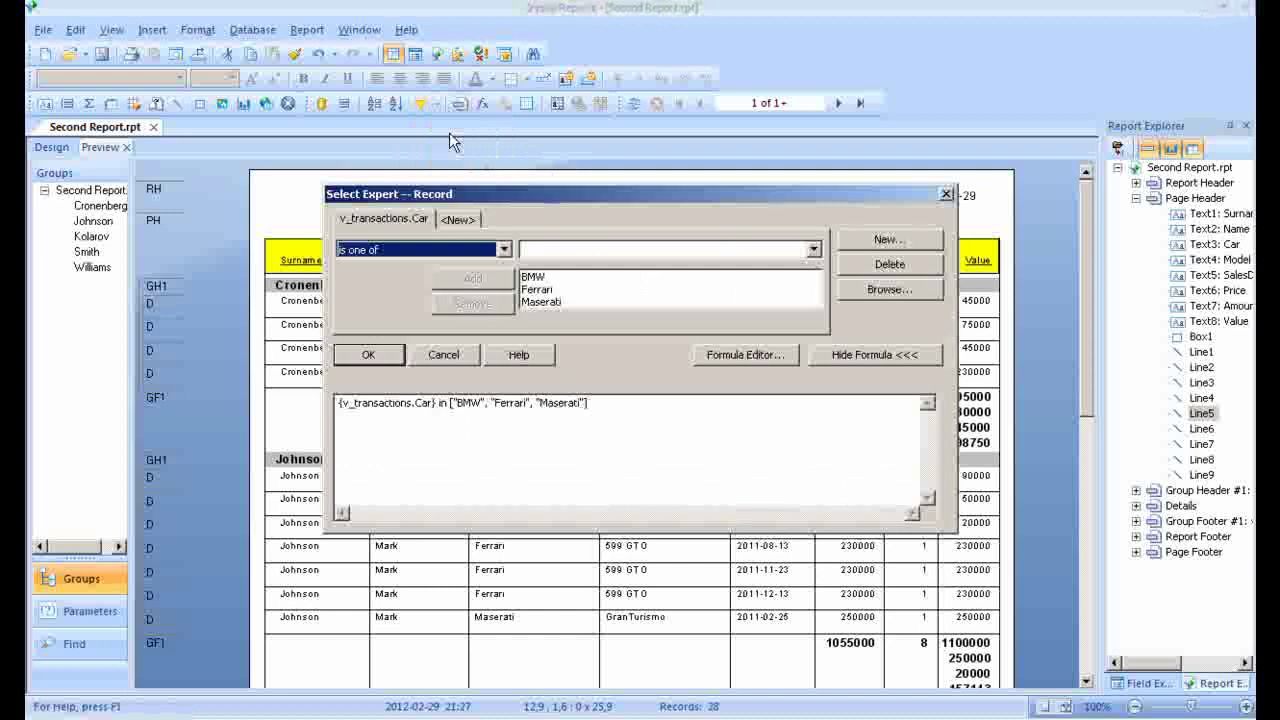
click(890, 266)
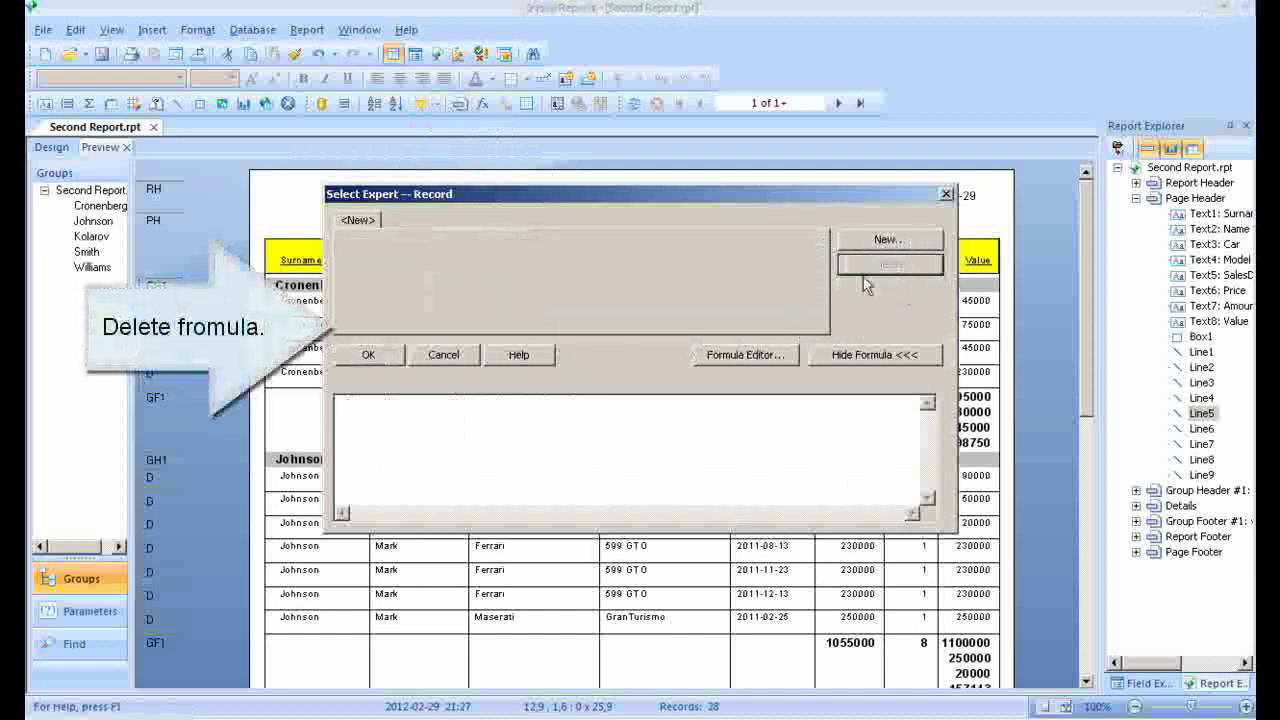
click(370, 356)
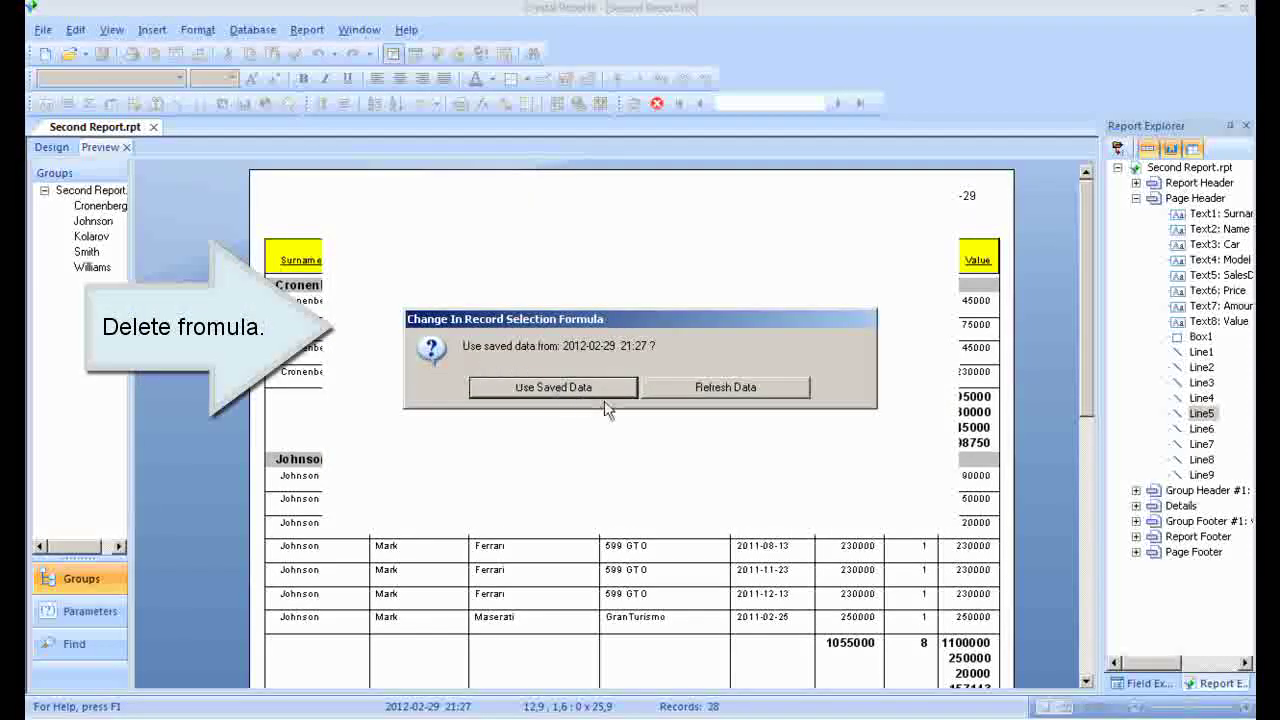
click(745, 392)
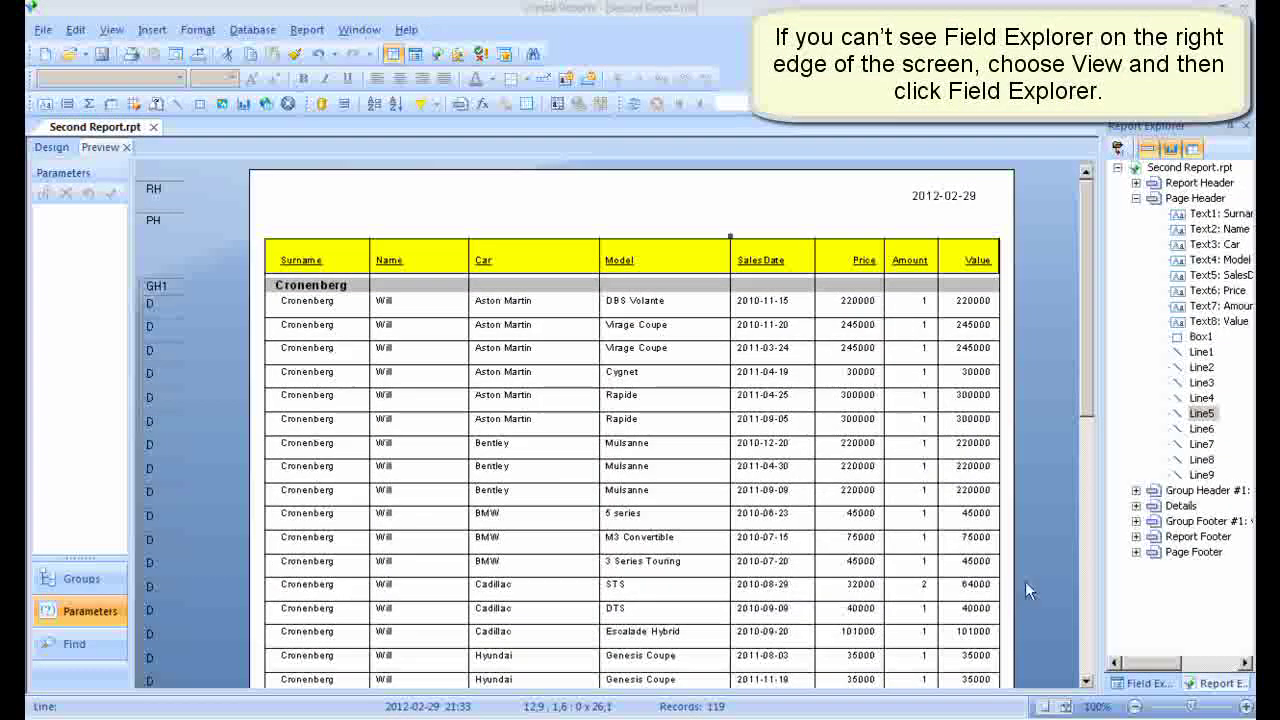
Step: Create a String parameter field named Car_Name with a static list of values
click(1155, 688)
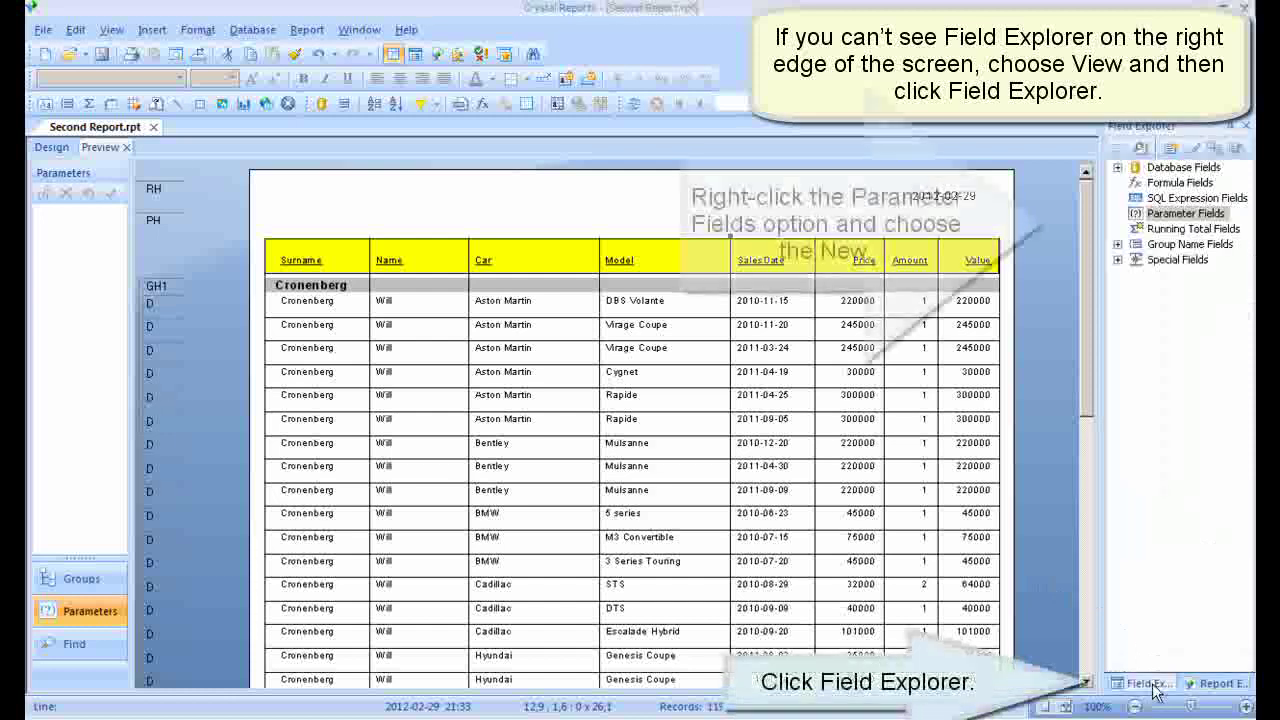
right_click(1163, 222)
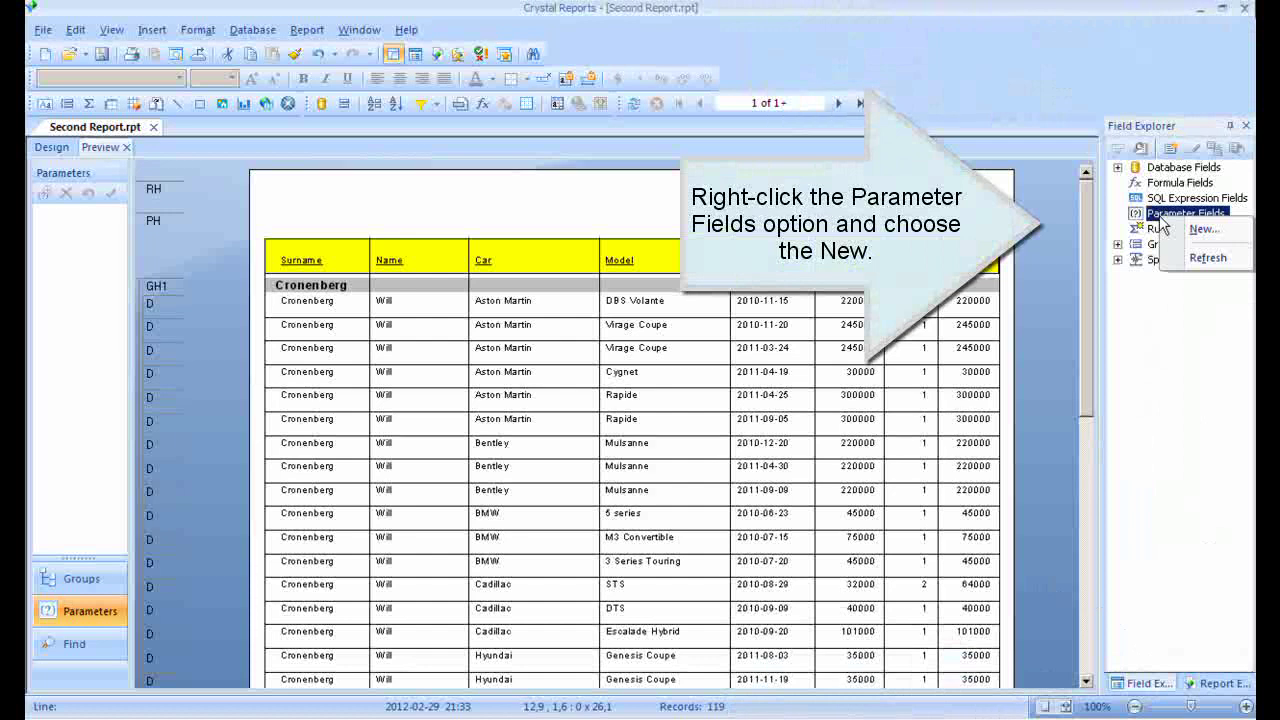
click(1172, 230)
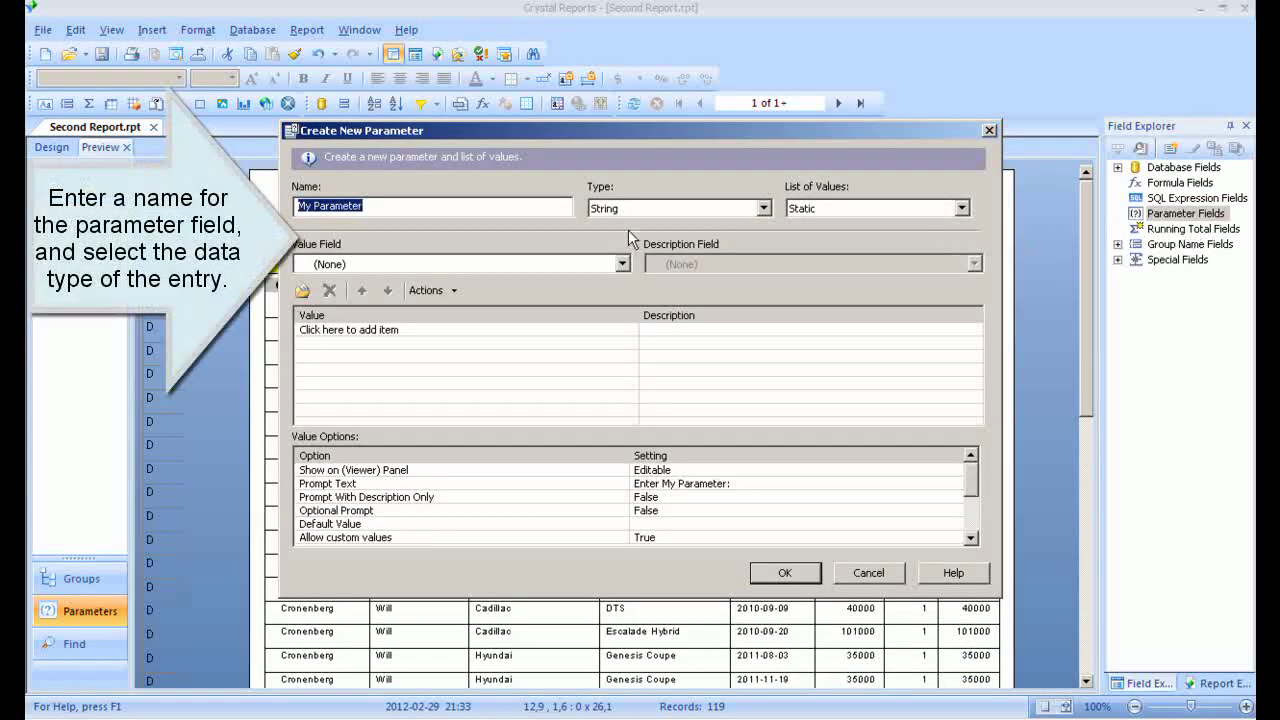
text(Car_Name)
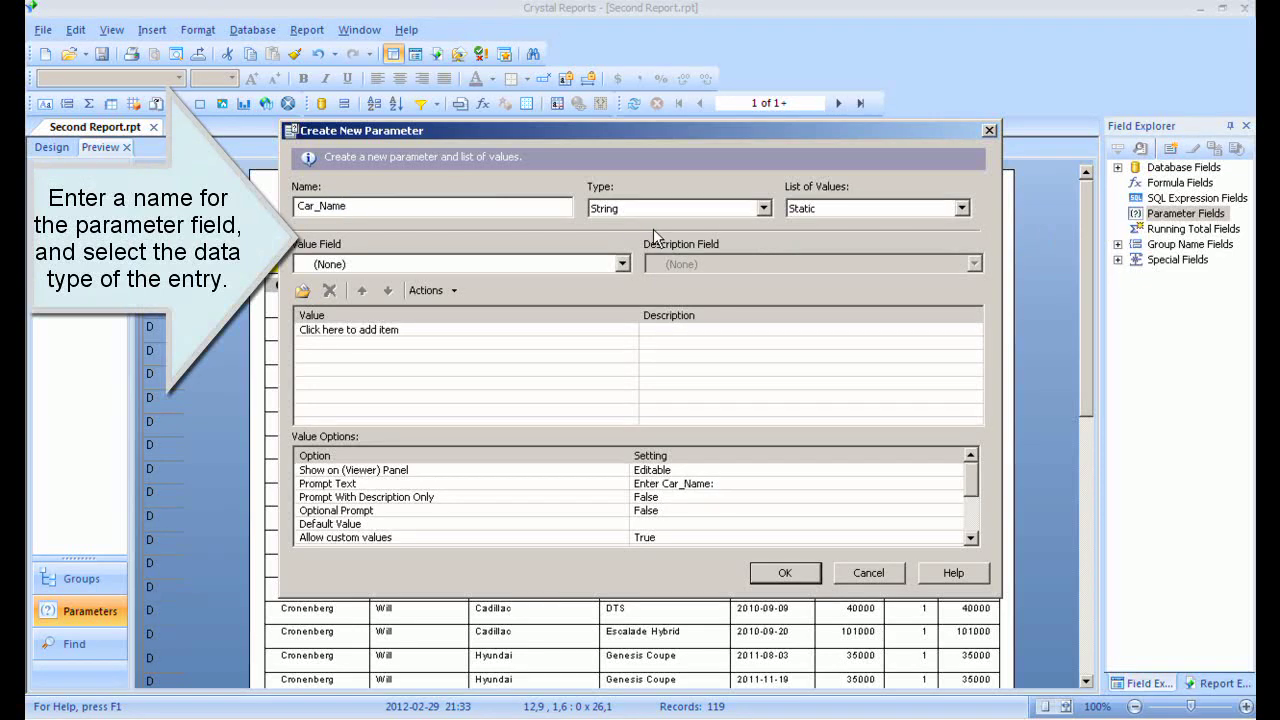
click(768, 212)
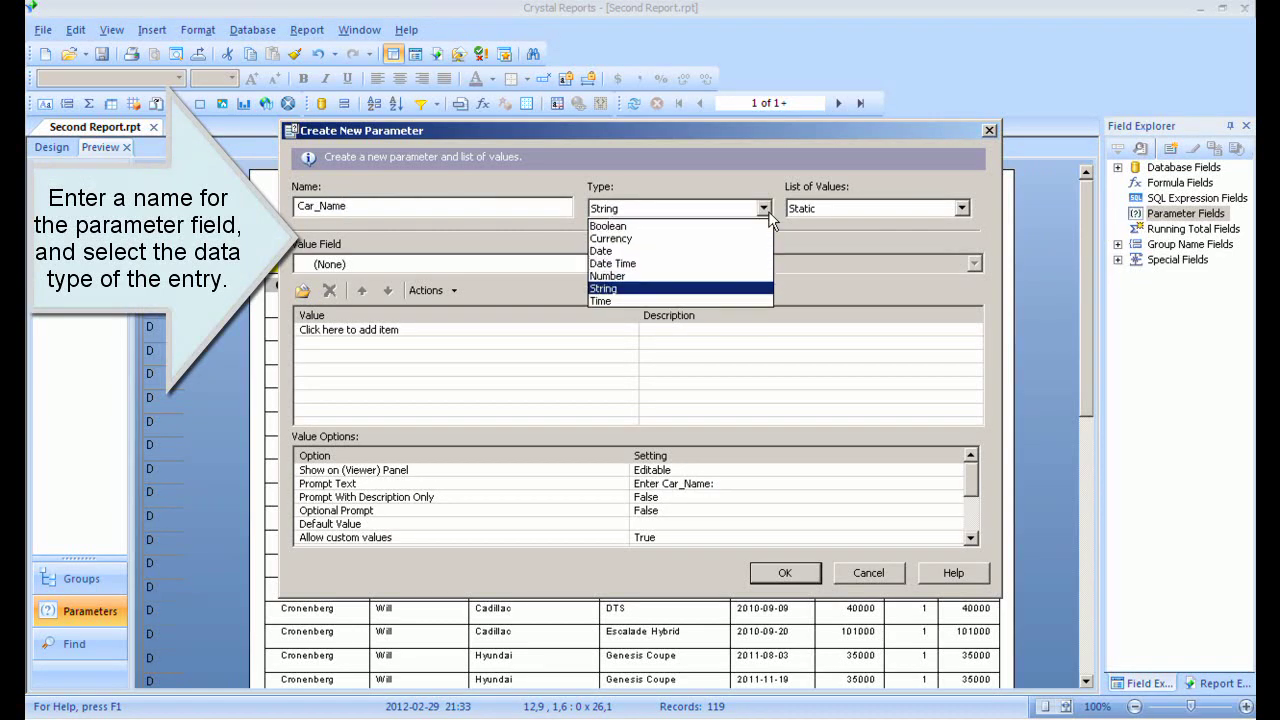
click(748, 287)
click(962, 208)
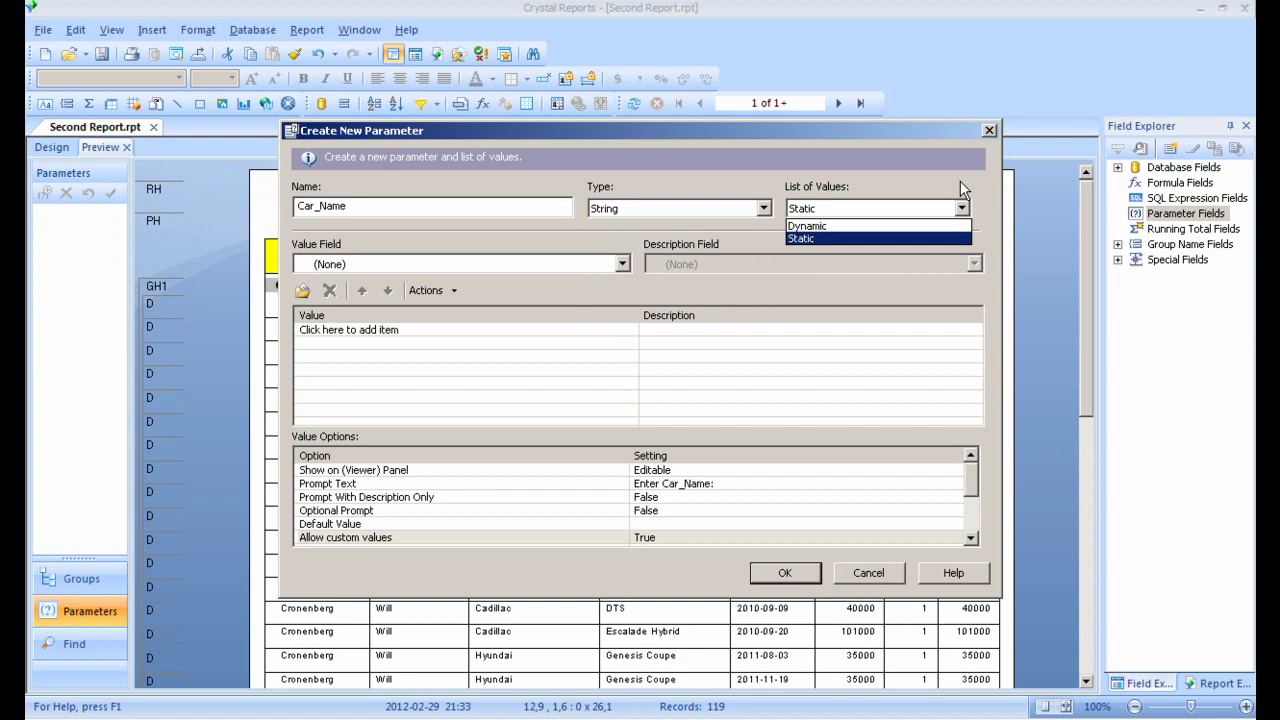
click(957, 179)
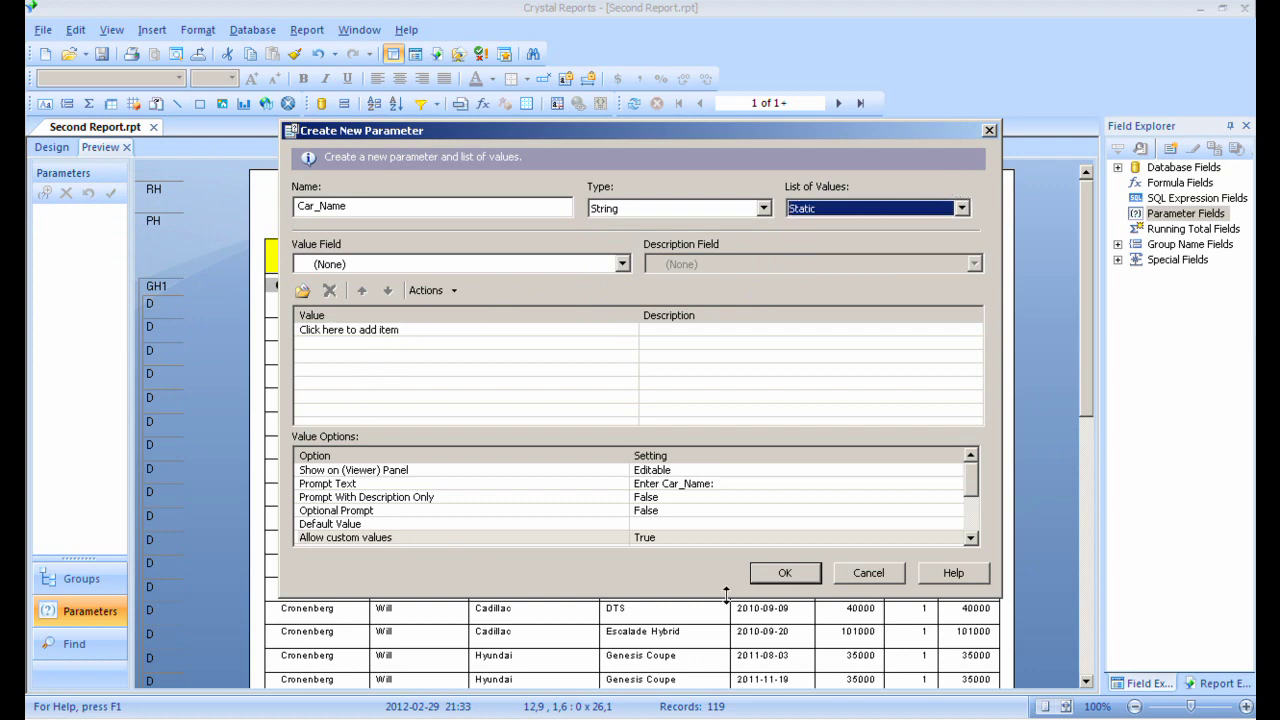
drag(975, 473, 975, 506)
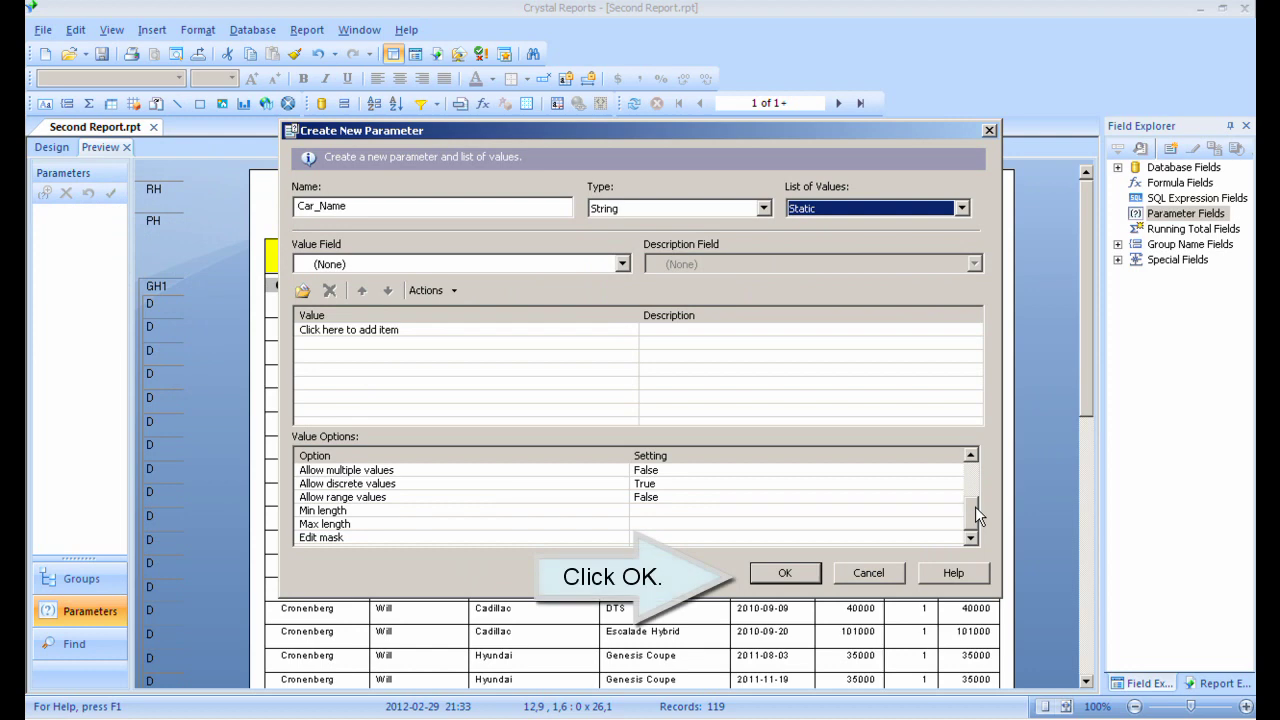
click(785, 573)
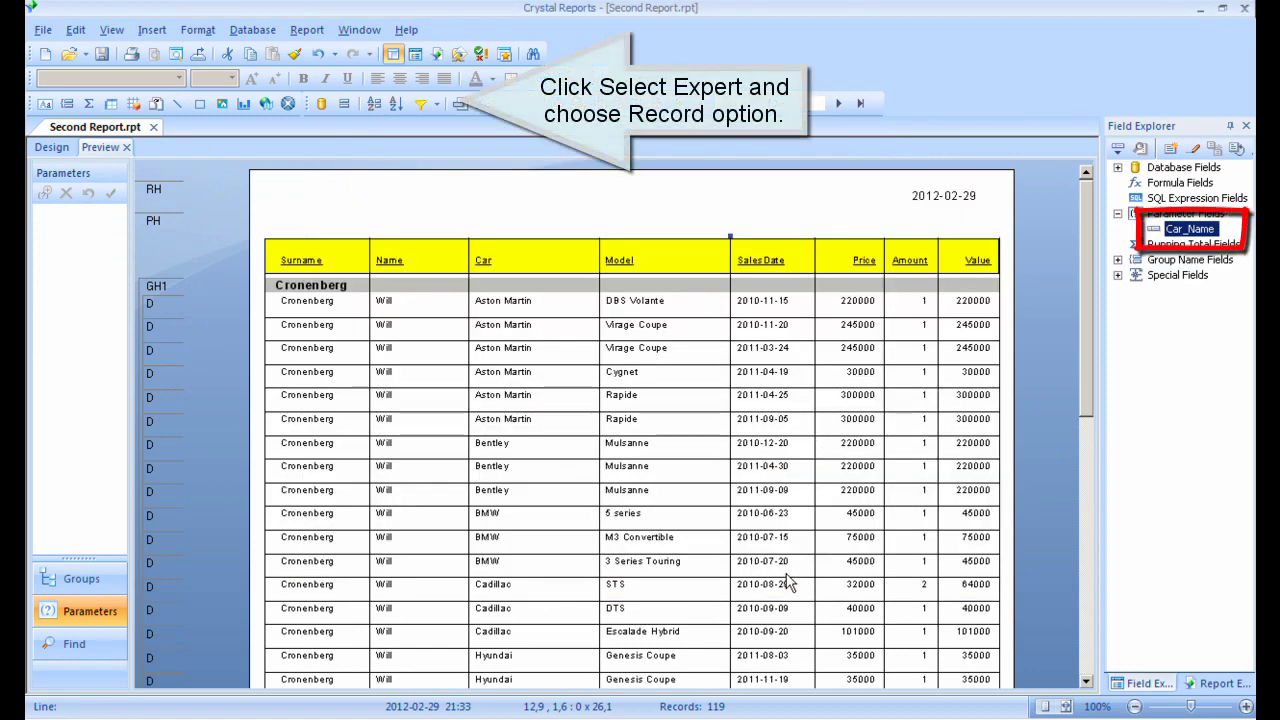
Step: Add a record selection where v_transactions.Car is equal to {?Car_Name}
click(436, 104)
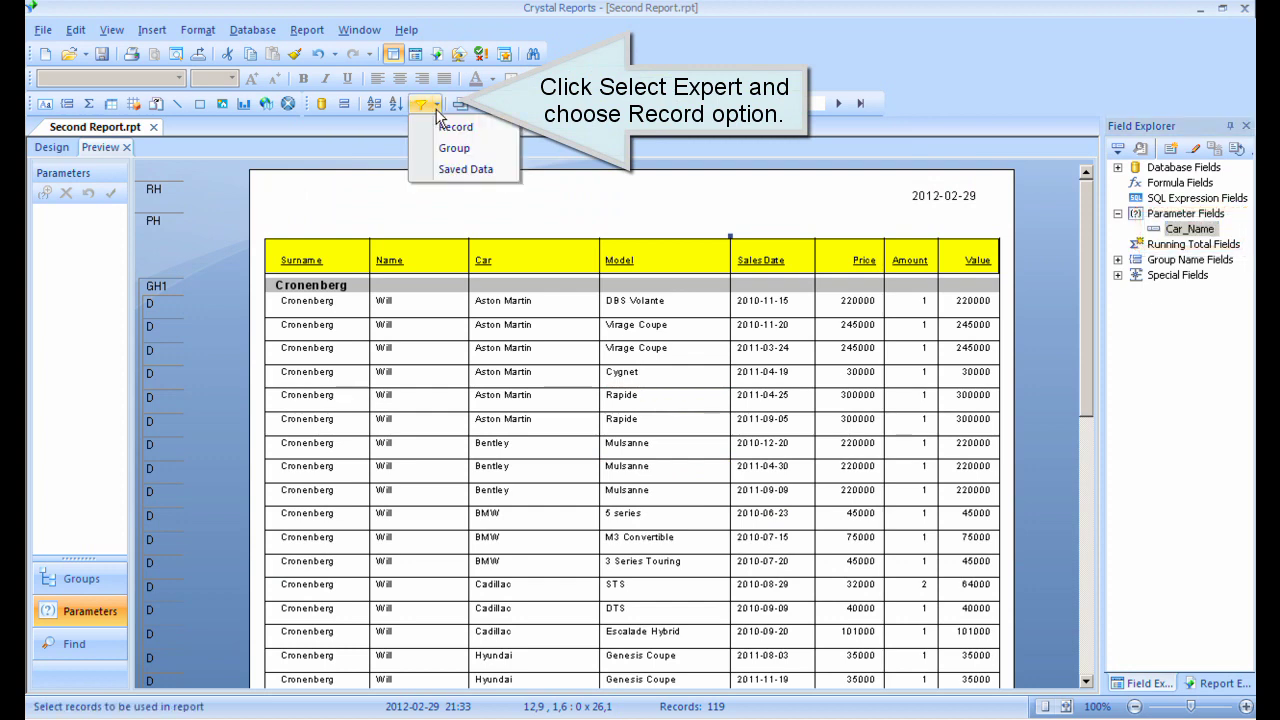
click(446, 128)
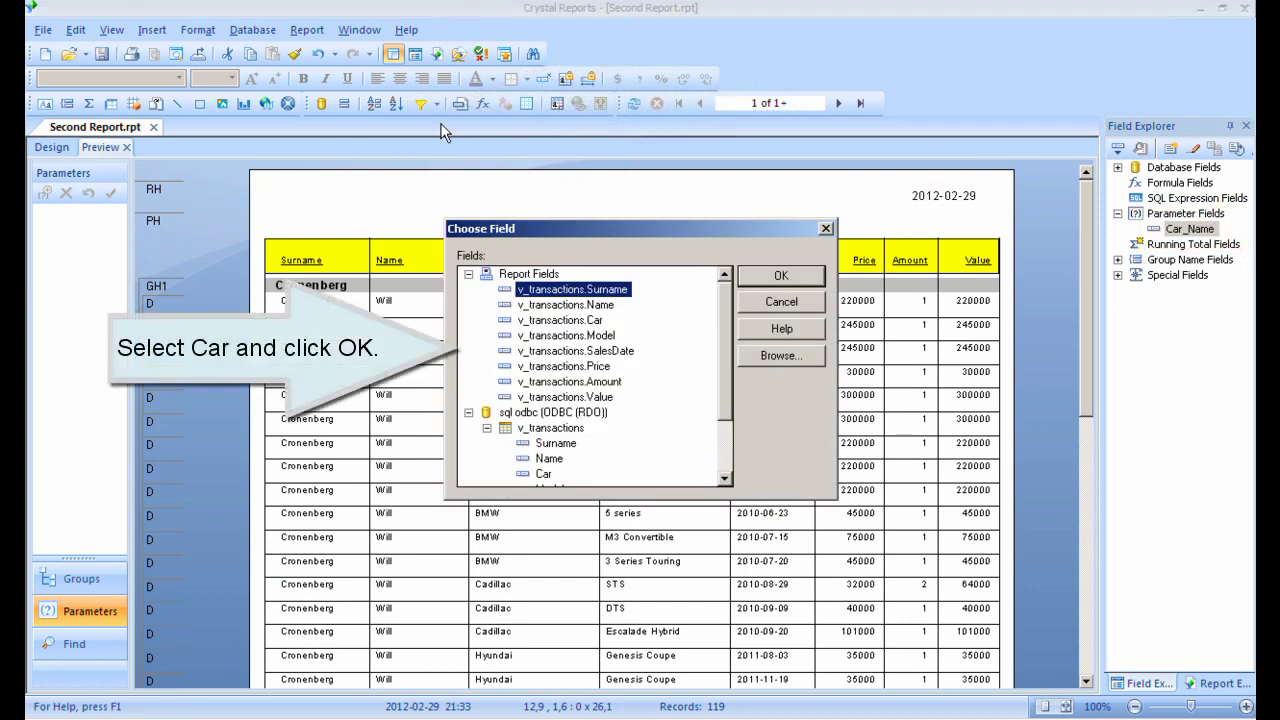
click(572, 322)
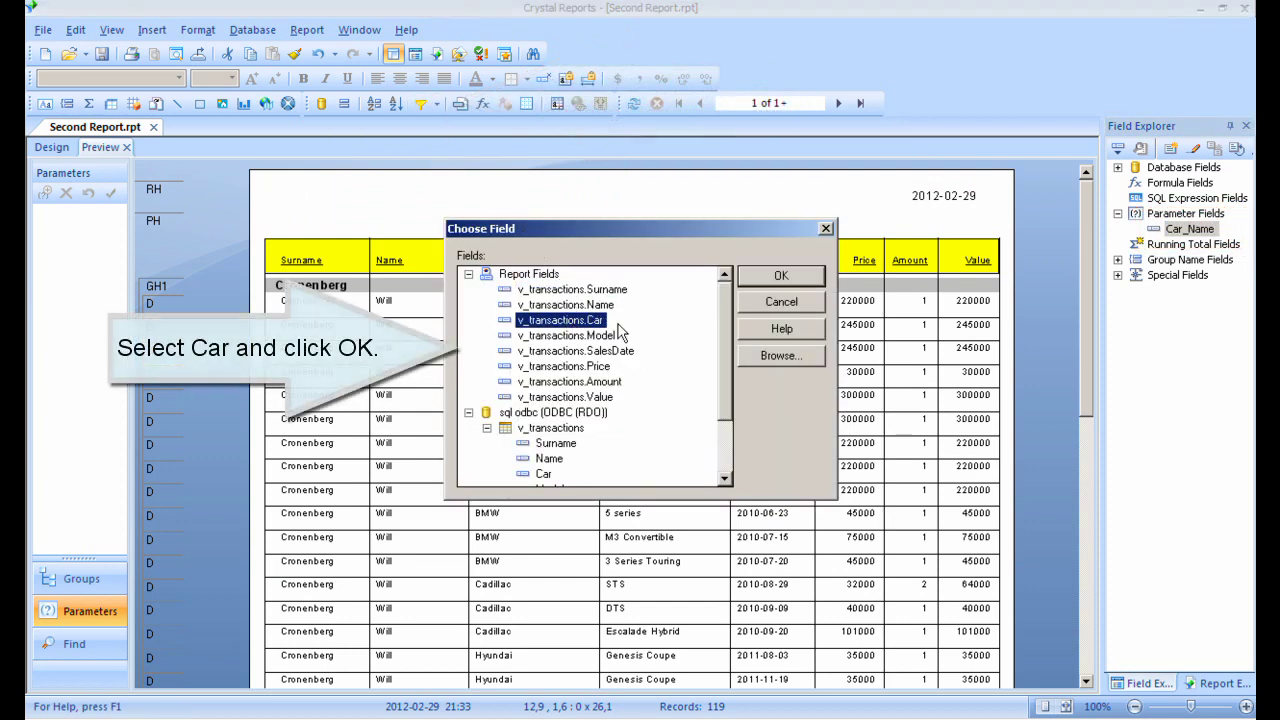
click(778, 276)
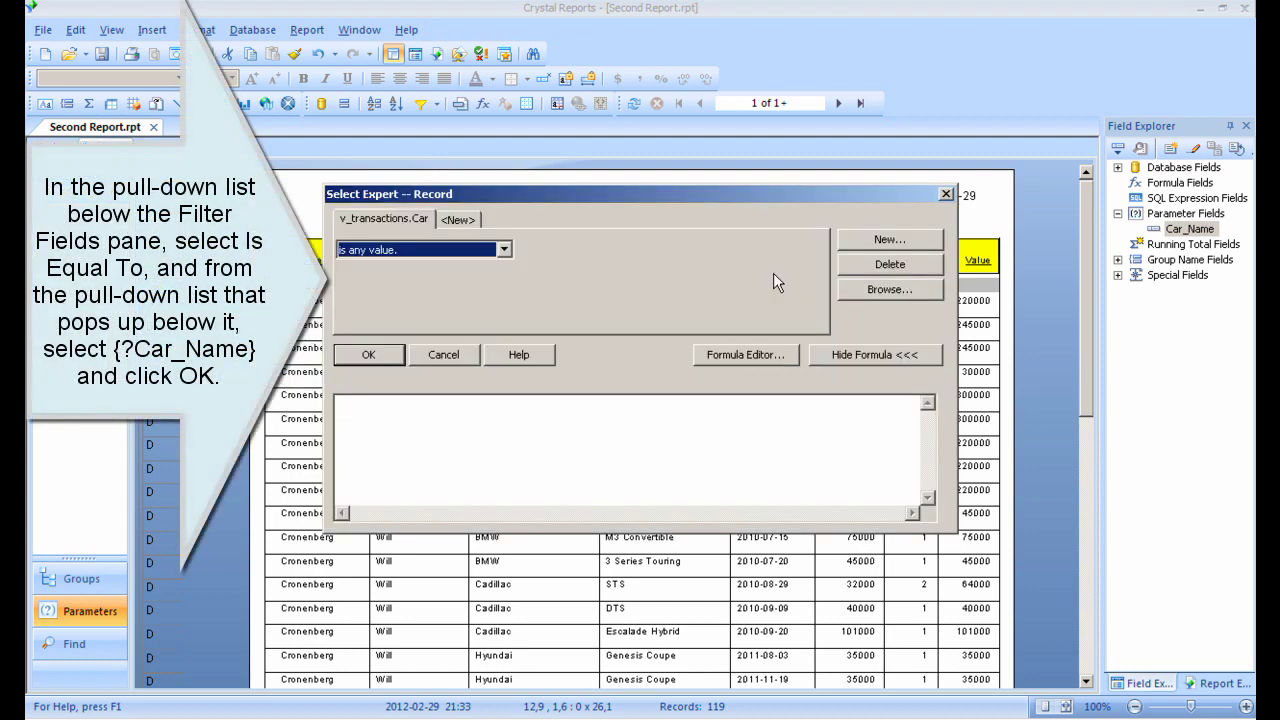
click(503, 250)
click(456, 280)
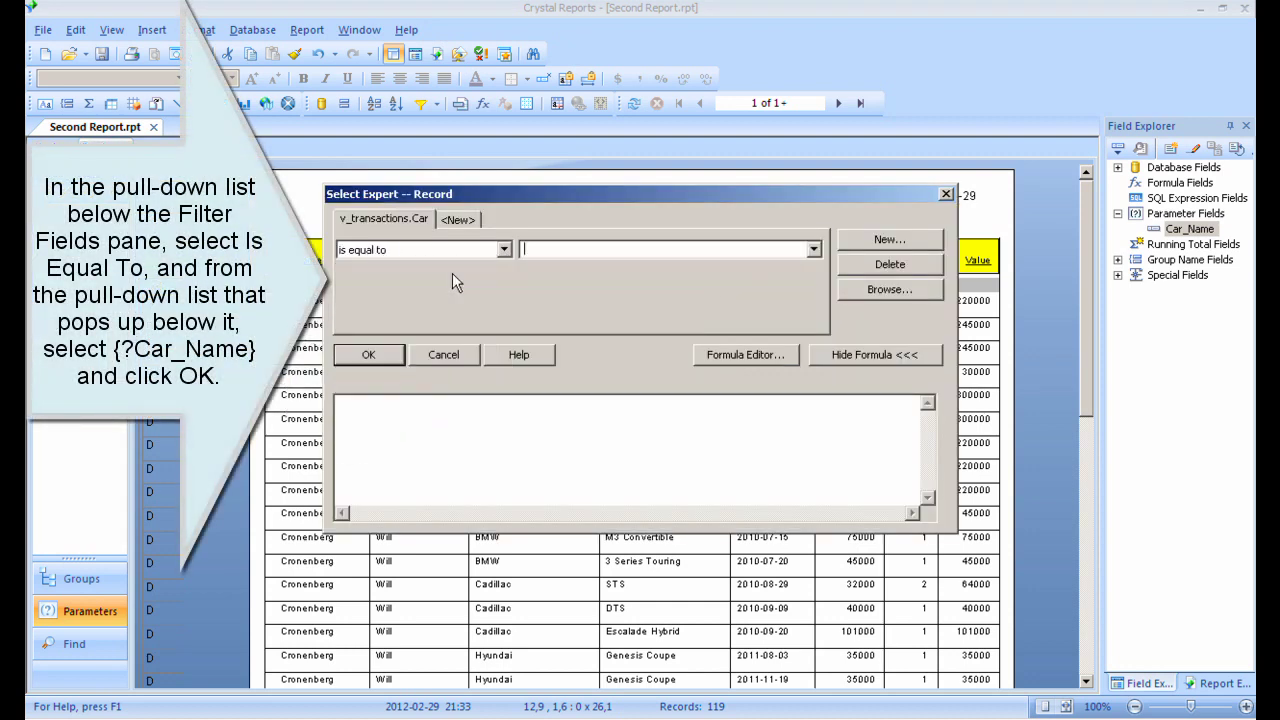
click(814, 250)
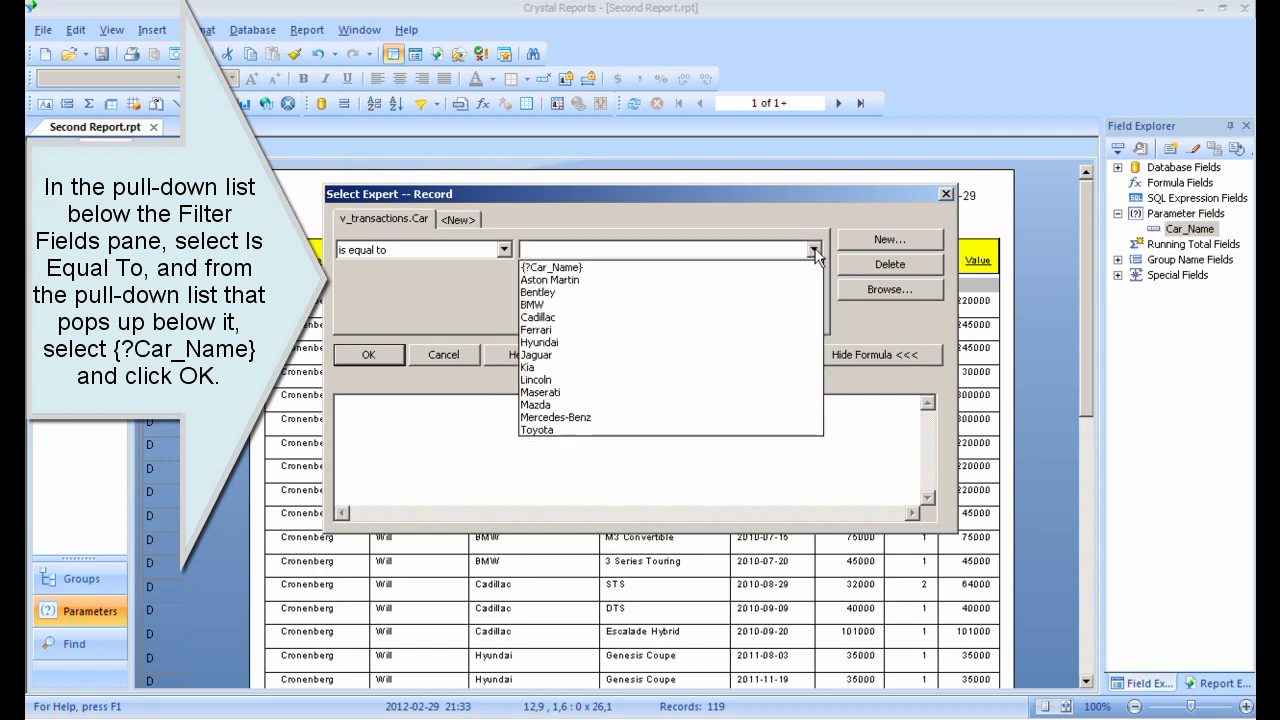
click(707, 268)
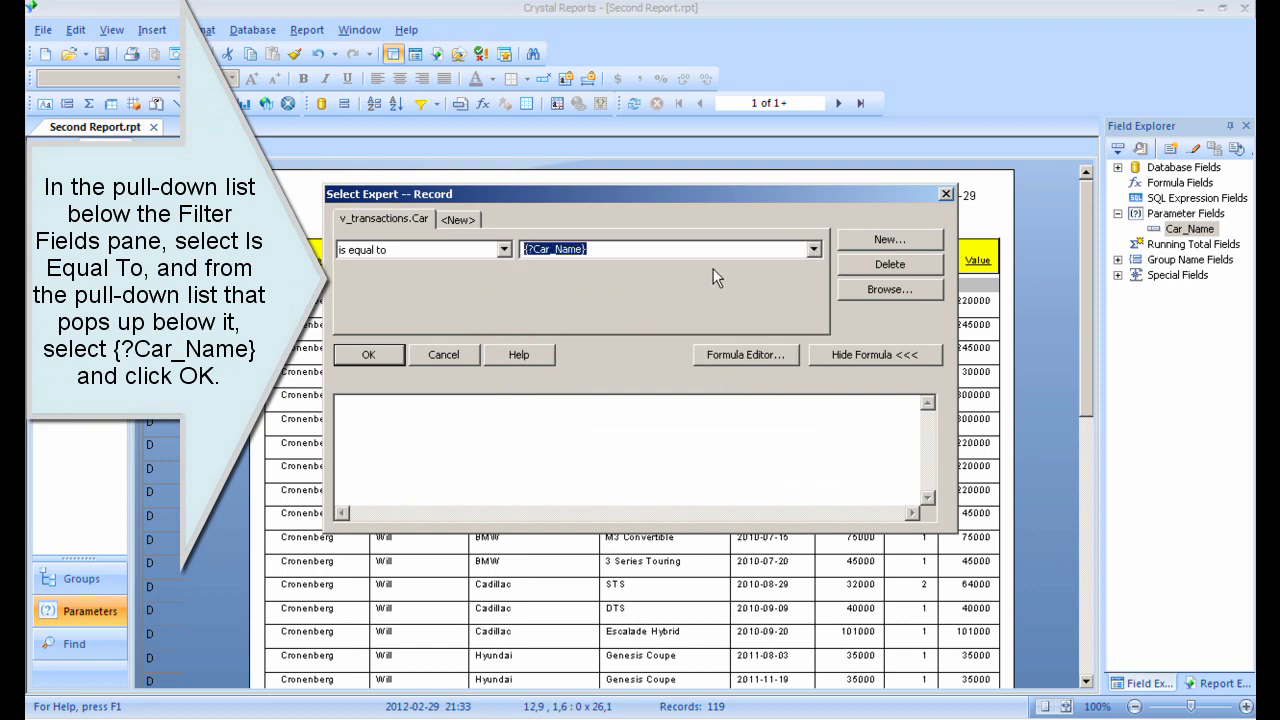
click(370, 353)
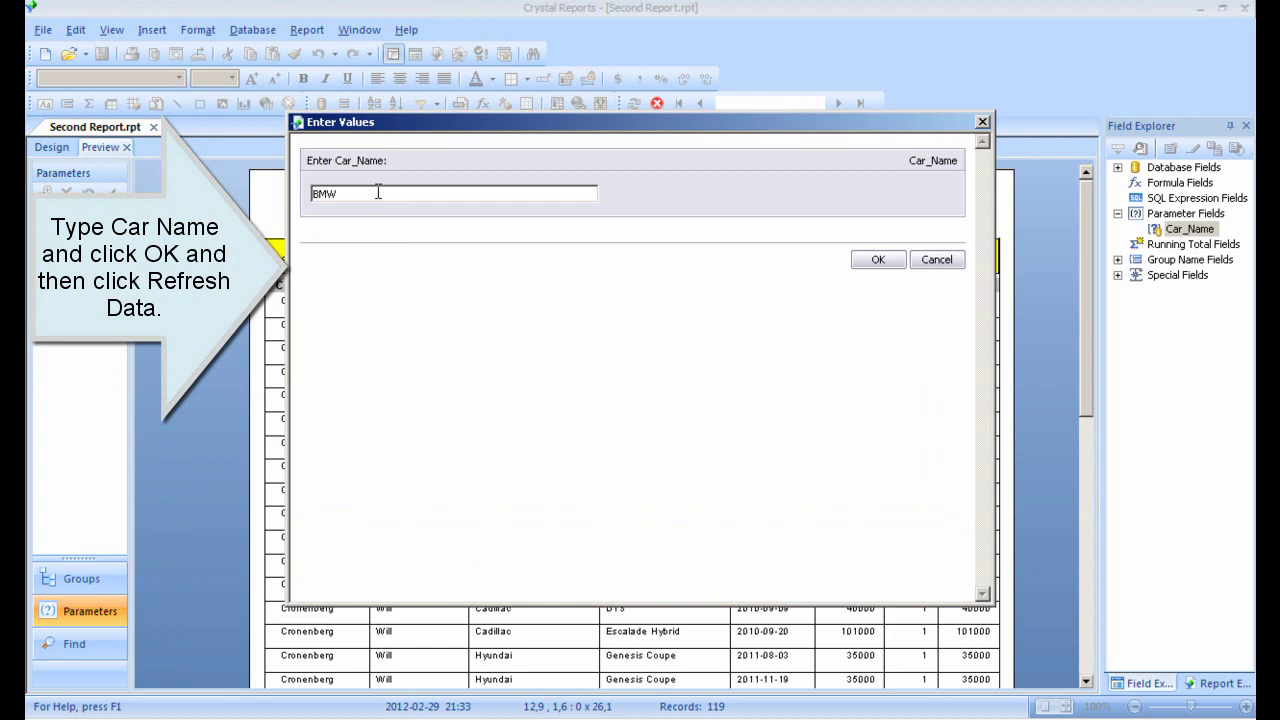
Step: Run the report with Car_Name BMW, then rerun it with a new value, Ferrari
click(875, 262)
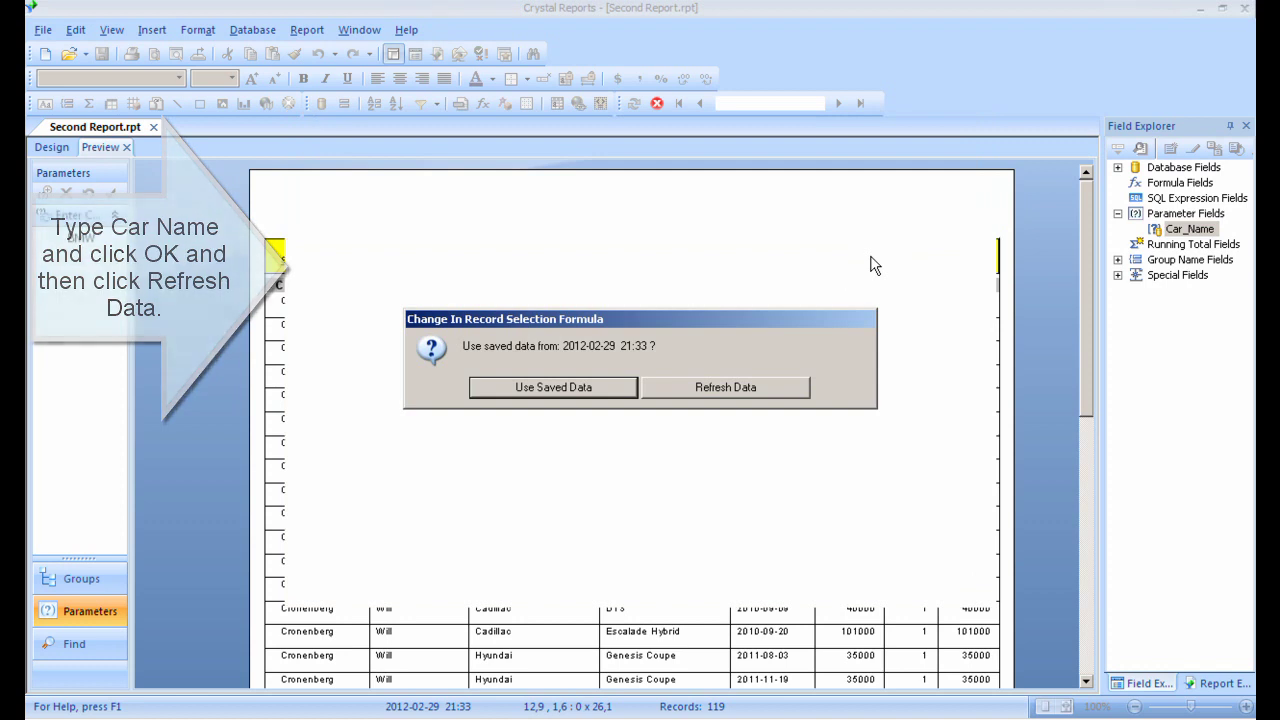
click(706, 388)
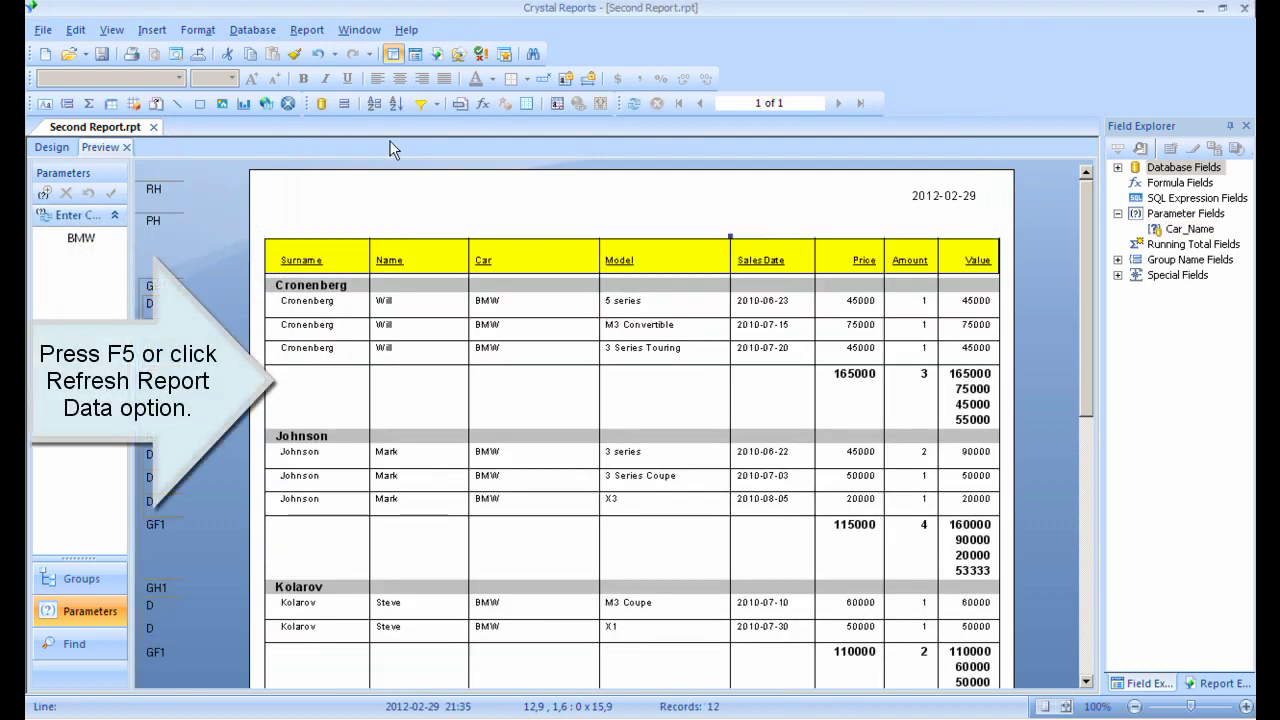
click(311, 31)
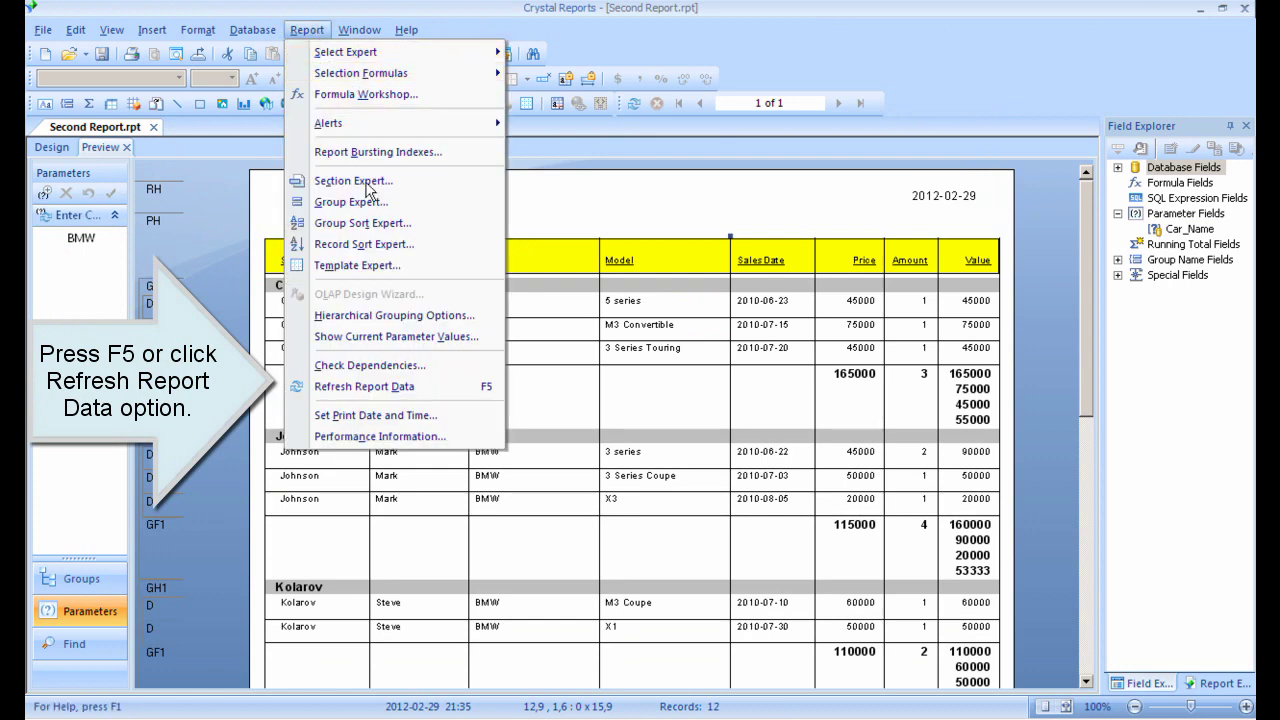
click(404, 386)
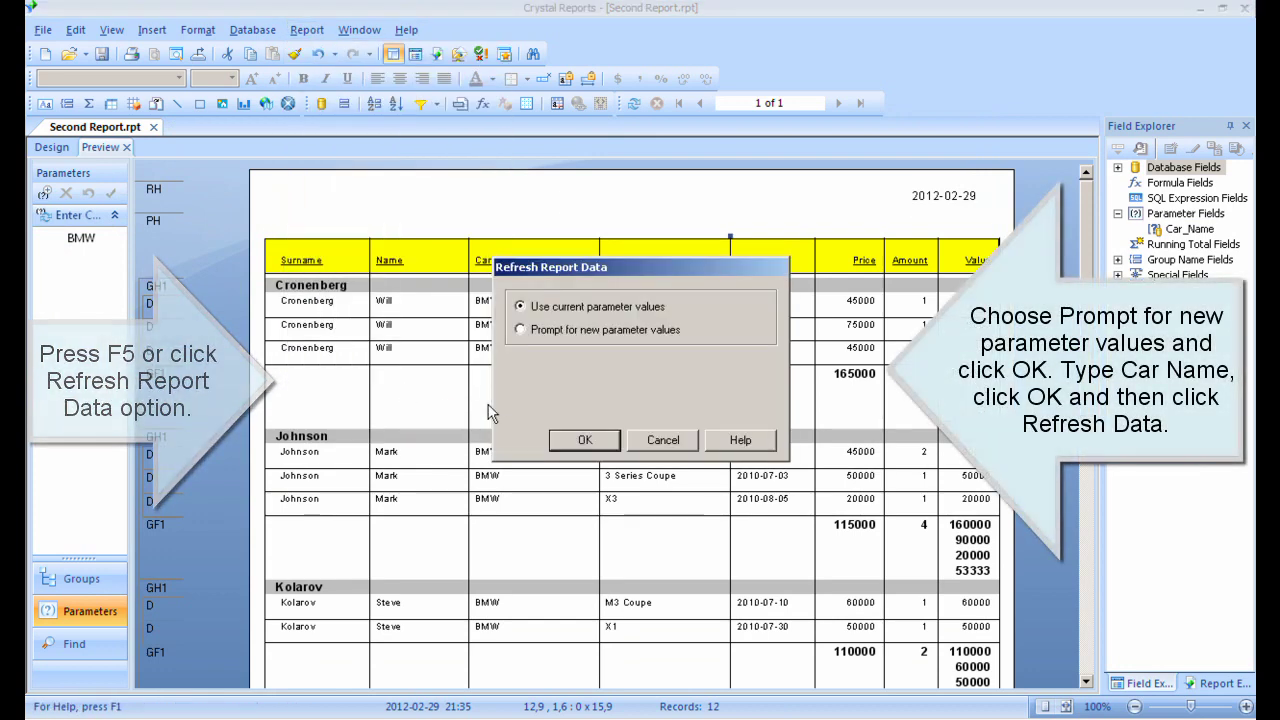
click(540, 336)
click(578, 444)
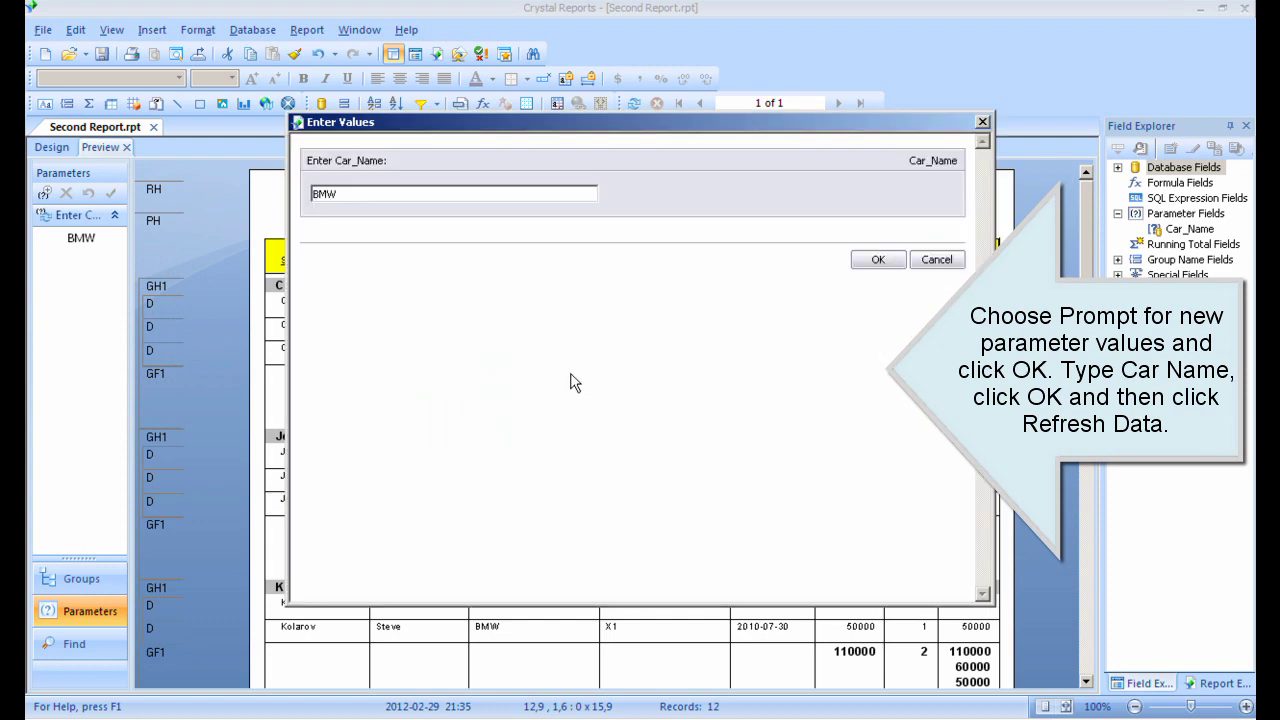
drag(346, 197, 284, 198)
text(Ferrari)
click(879, 261)
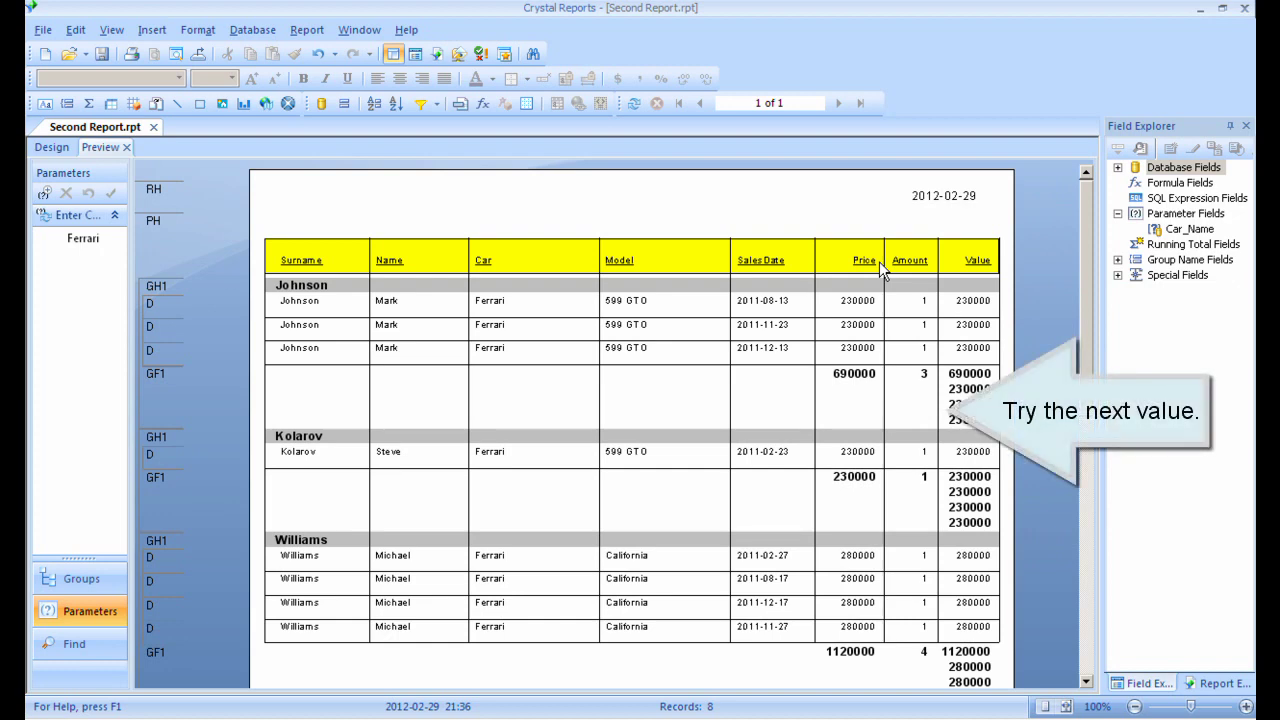
key(F5)
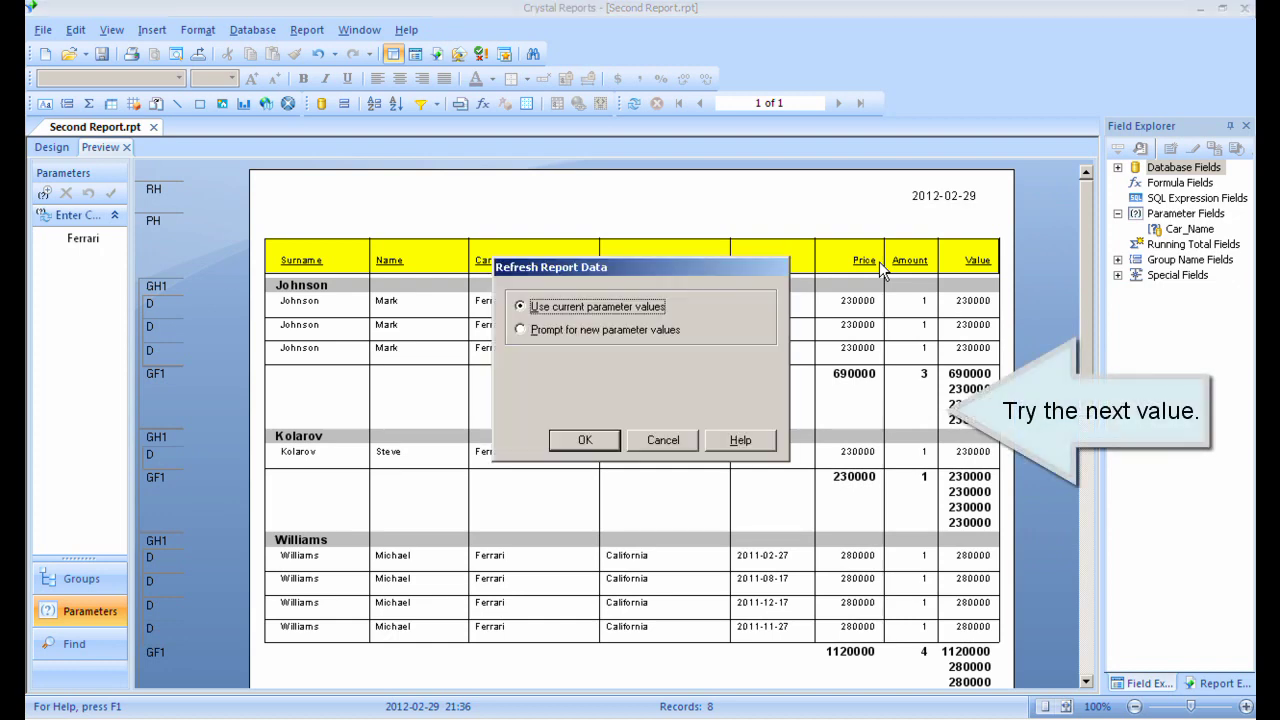
click(570, 329)
click(580, 440)
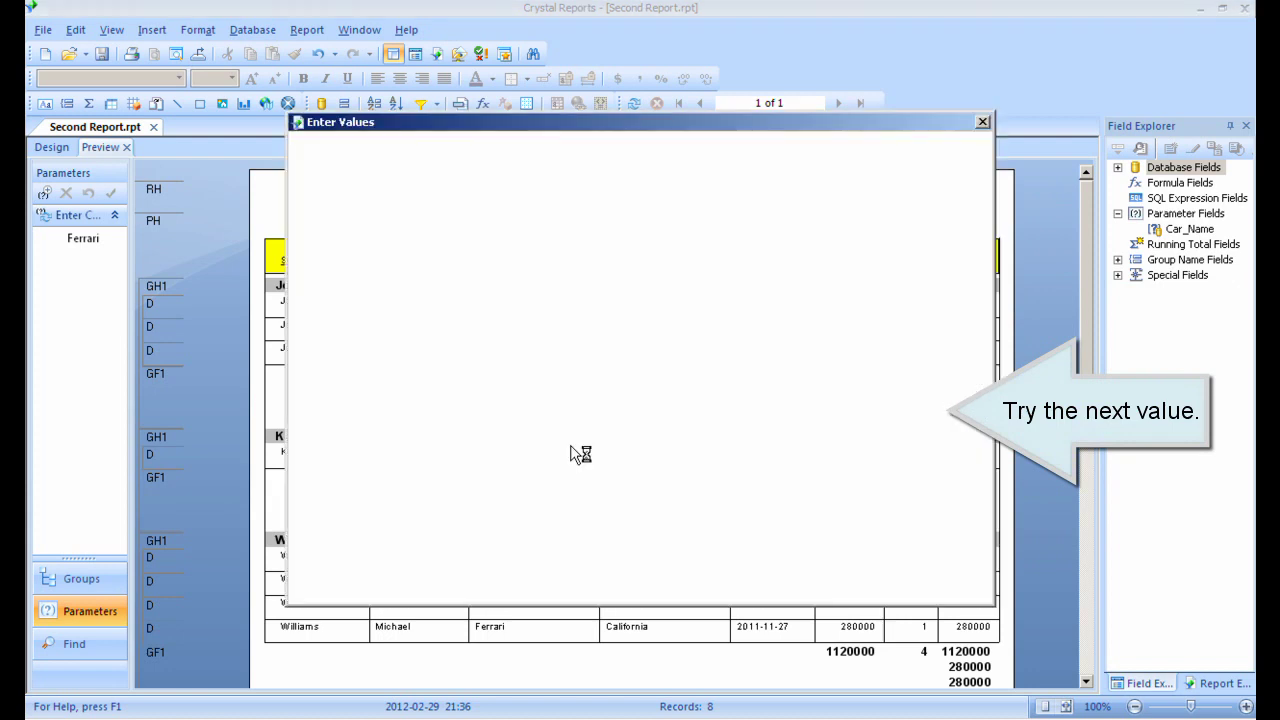
drag(378, 196, 292, 196)
text(Aston Martin)
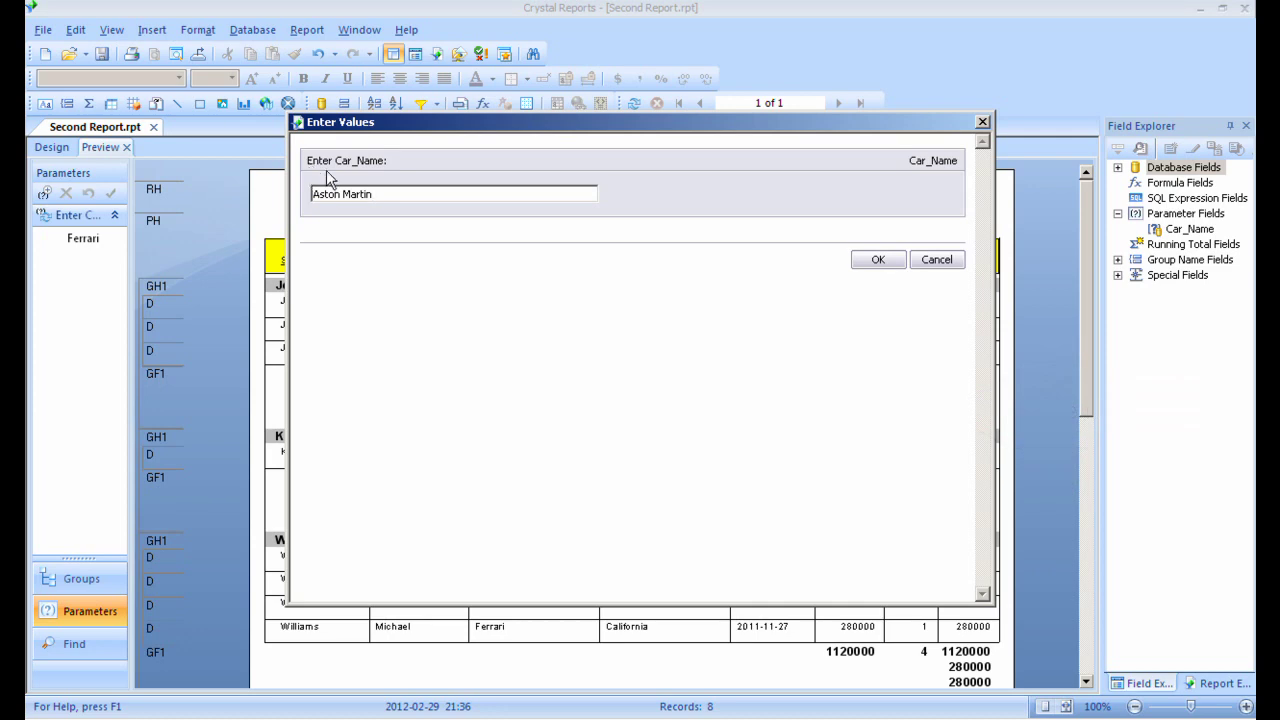
click(878, 262)
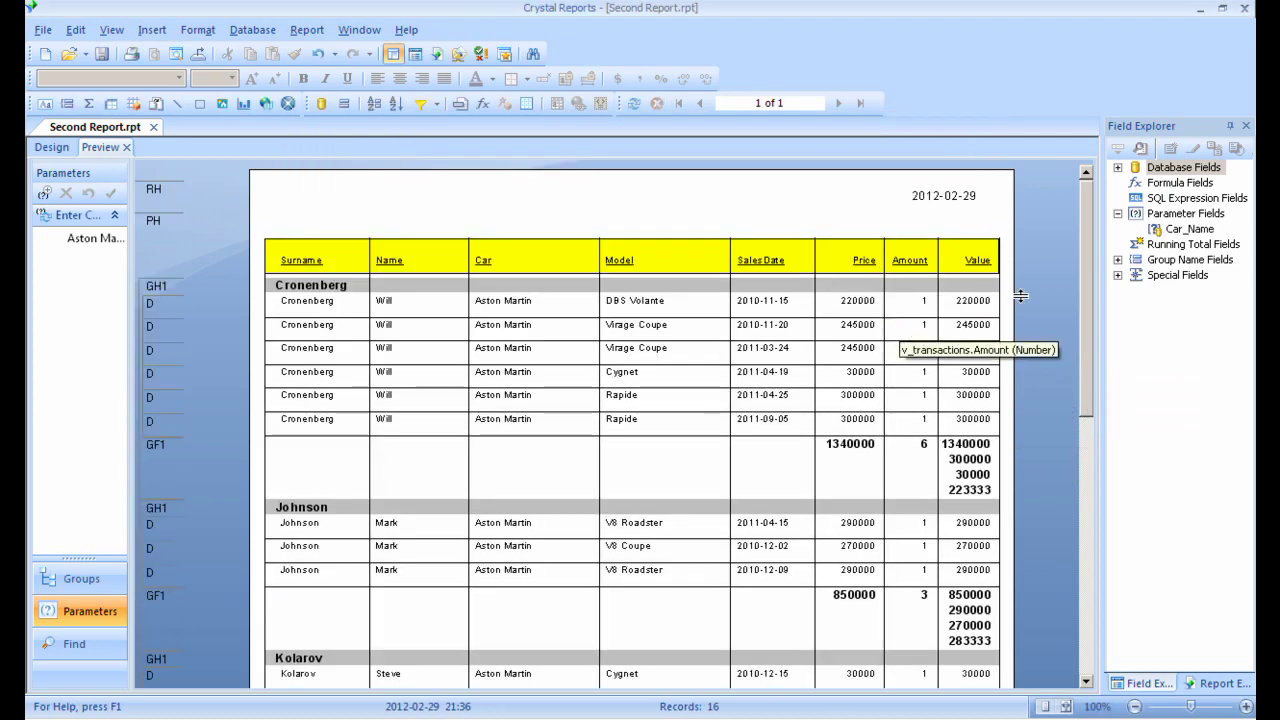
drag(1084, 286, 1070, 389)
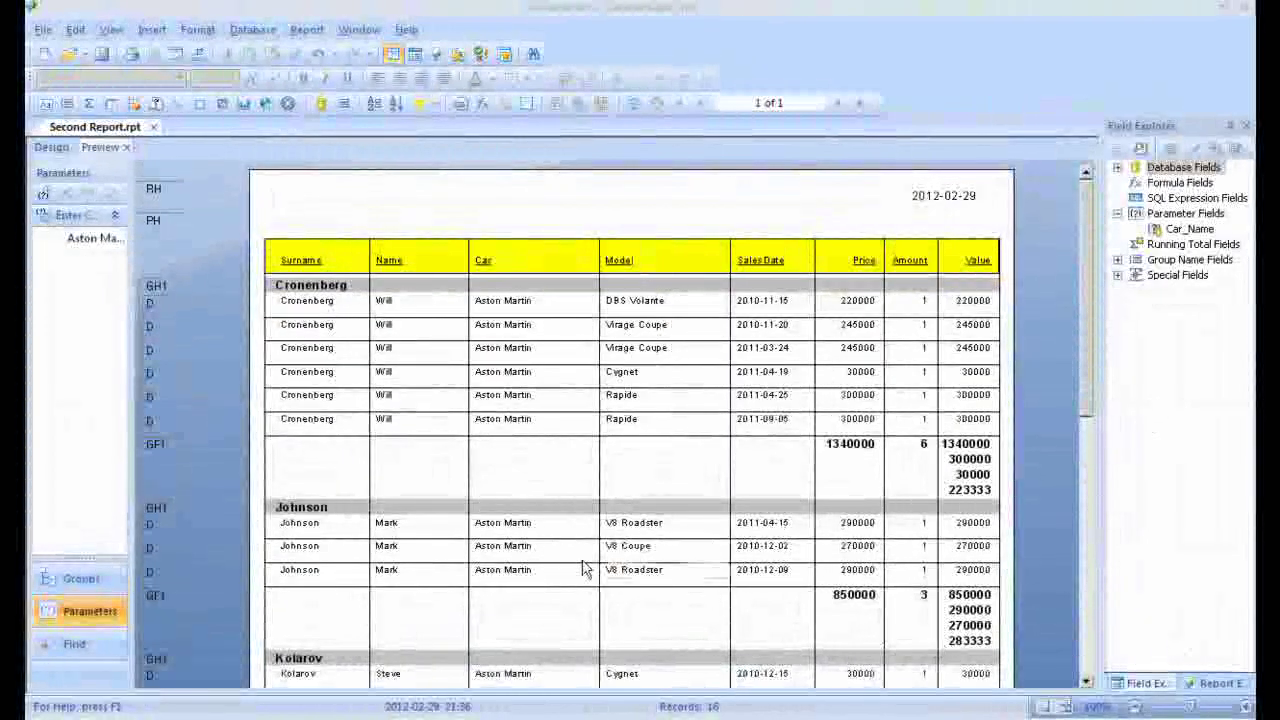
Step: In Design view, enlarge the Report Header and add a '{?Car_Name} sales' title text object
click(52, 148)
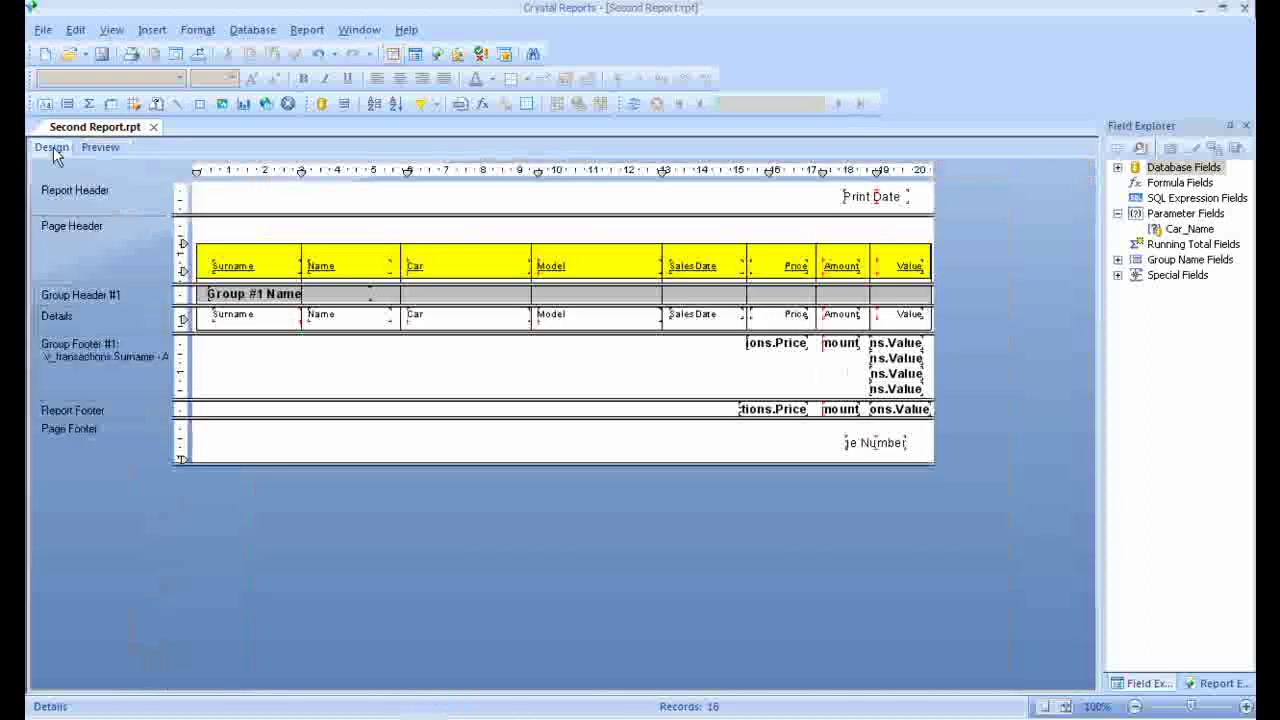
drag(216, 214, 215, 231)
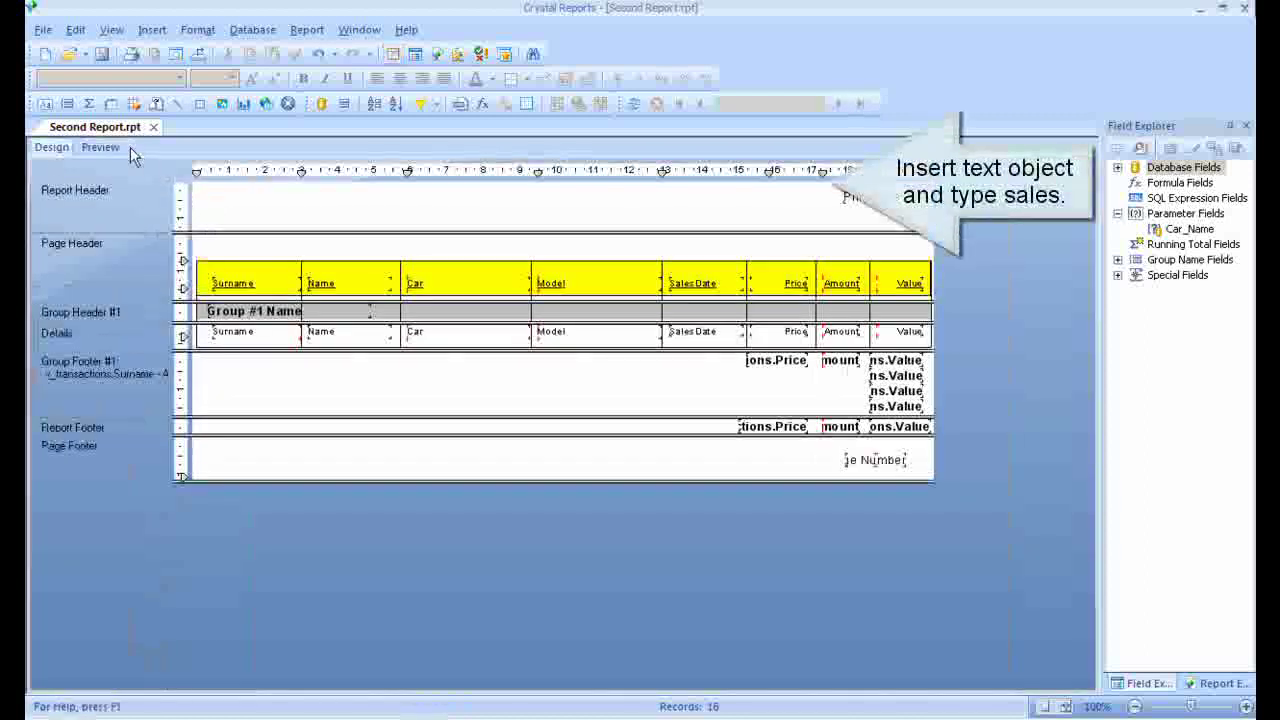
click(45, 105)
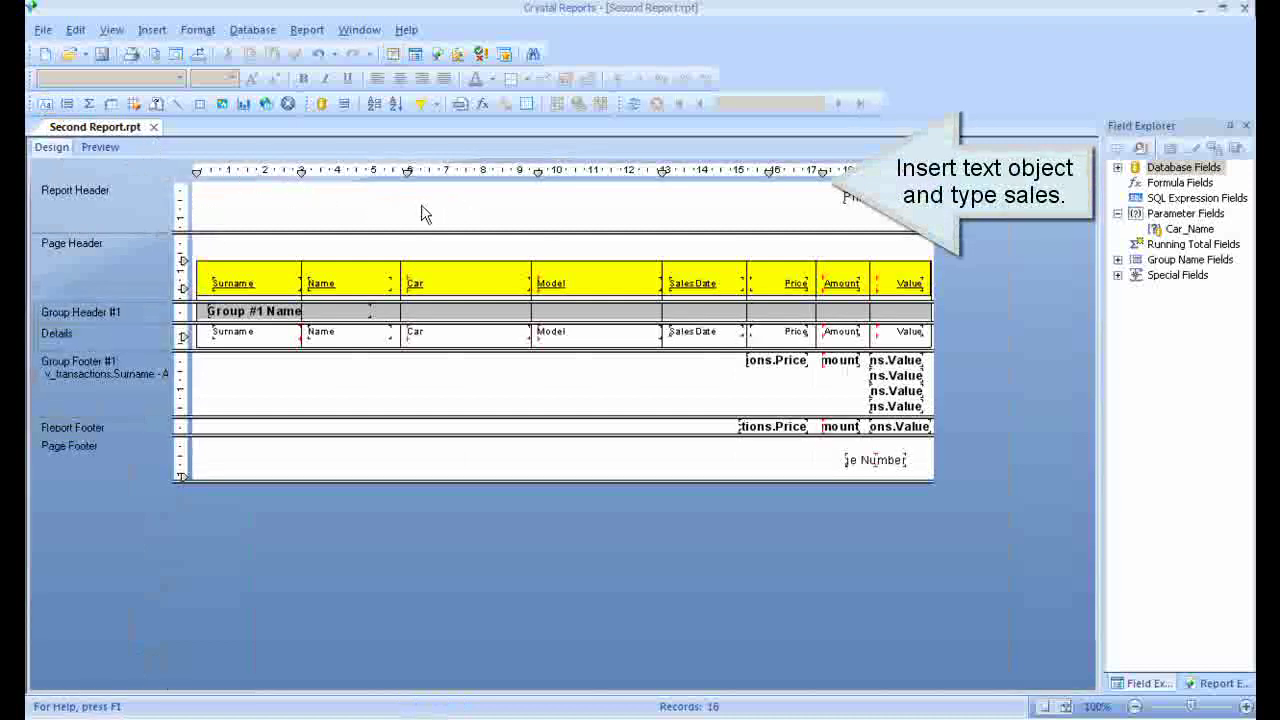
click(45, 105)
drag(396, 204, 655, 220)
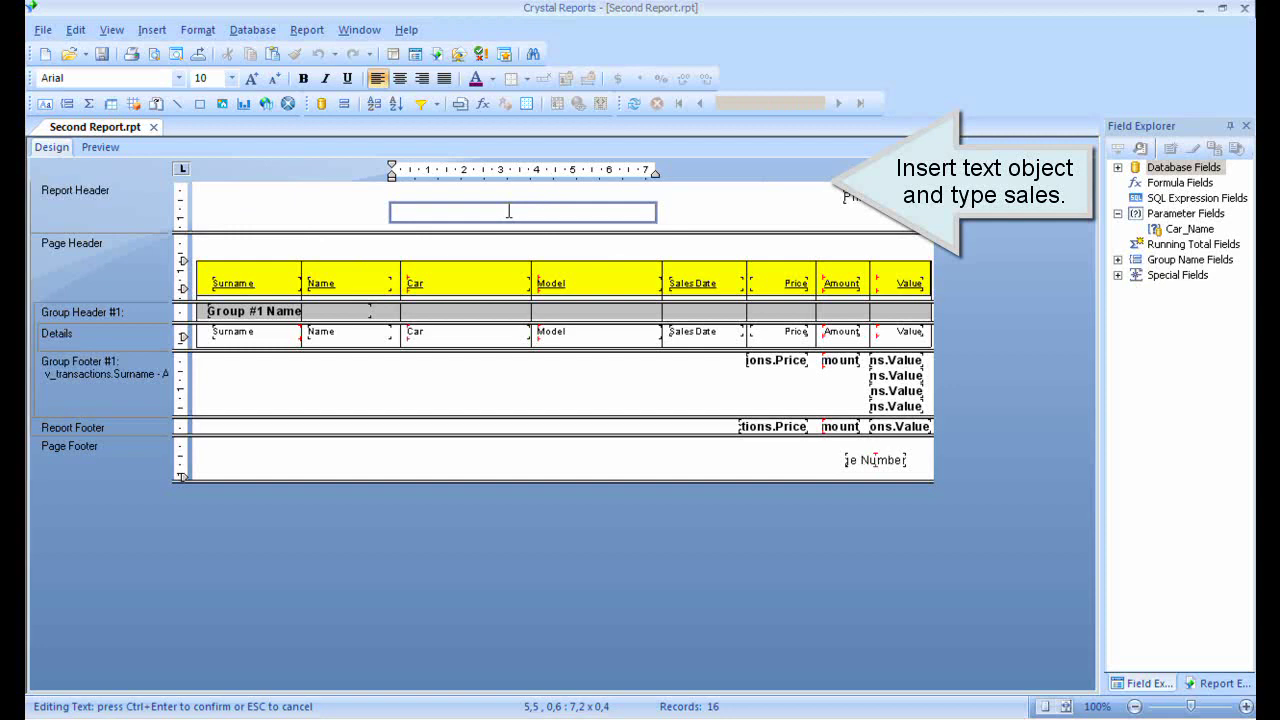
text(sales)
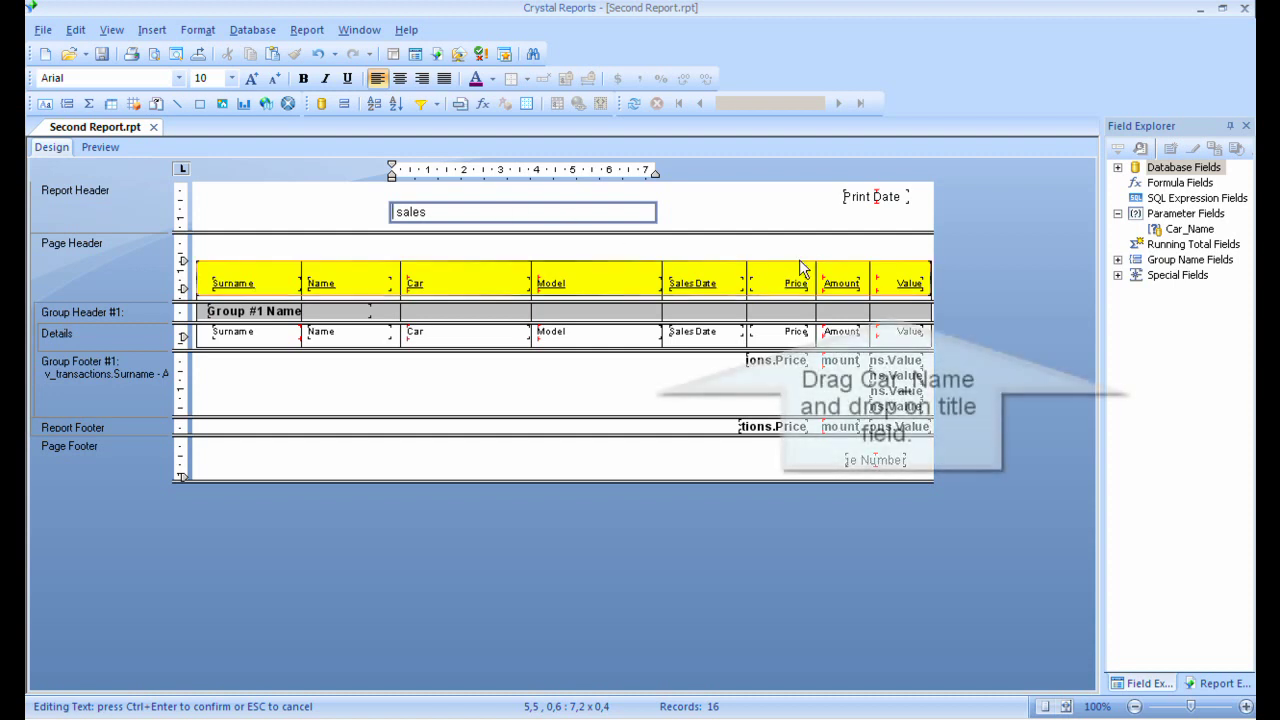
drag(1183, 232, 396, 218)
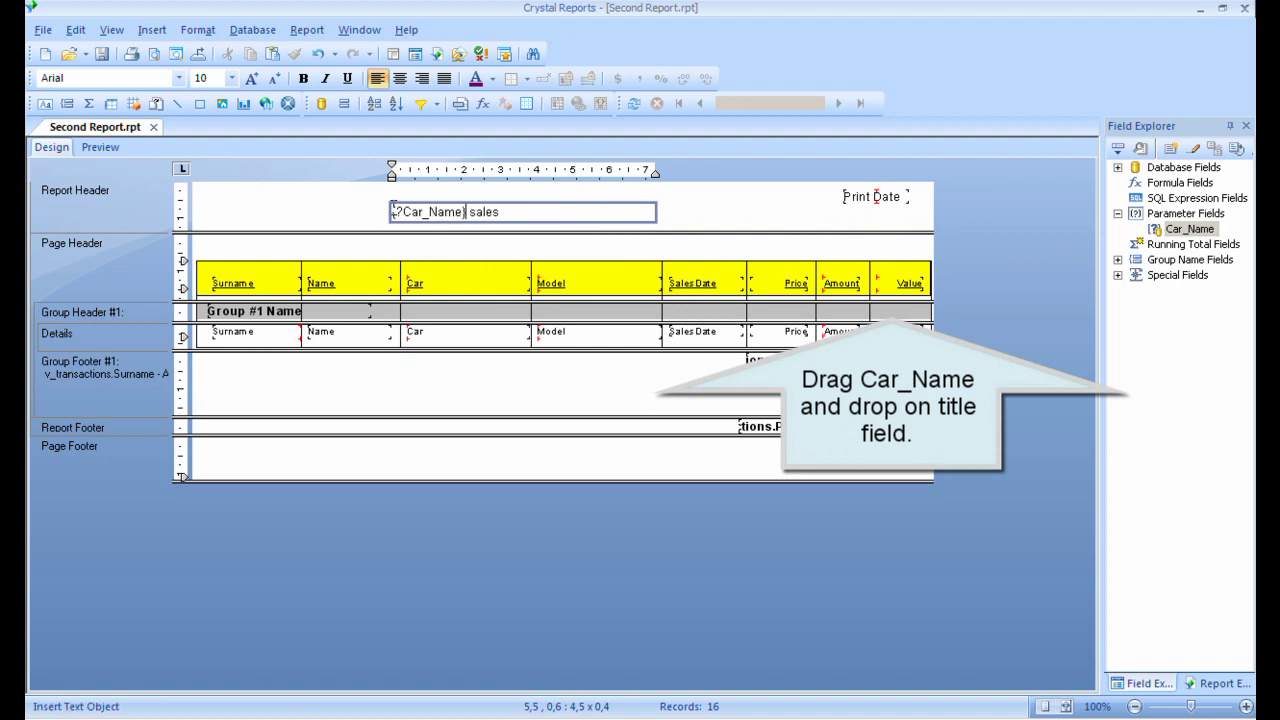
click(704, 216)
click(620, 213)
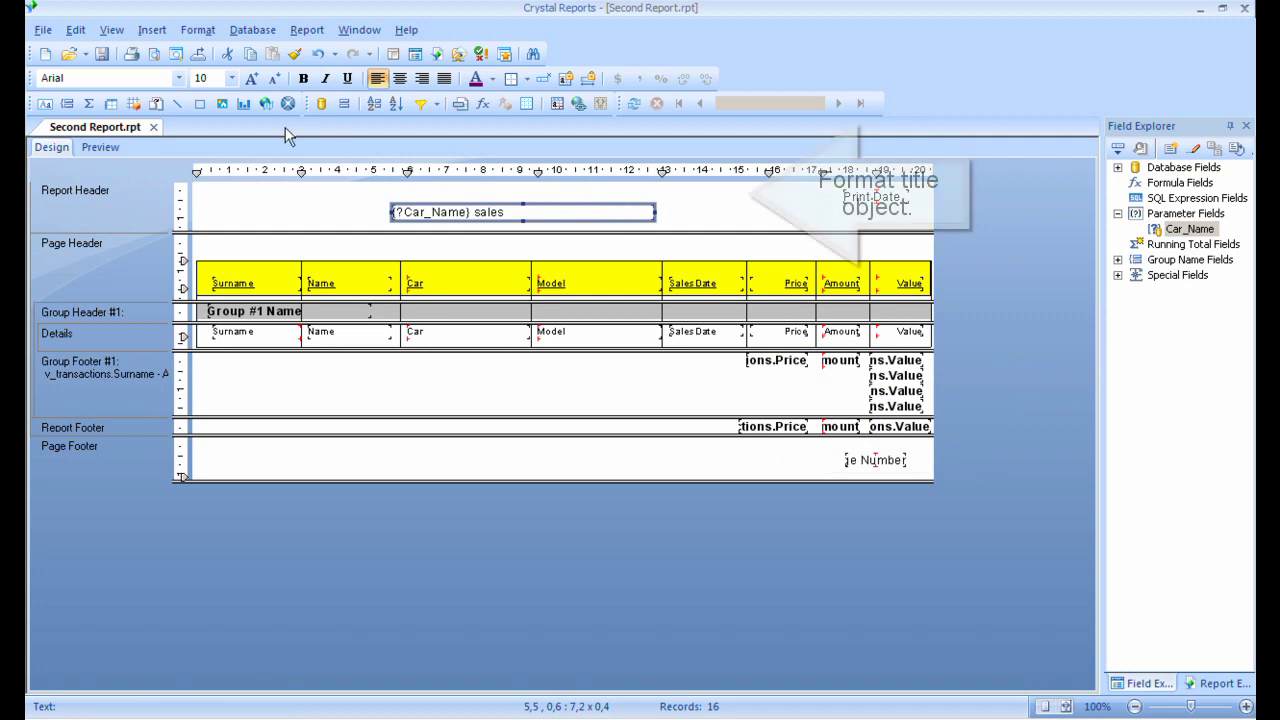
Step: Make the title bold 14 pt, slightly taller, and shift it right toward the centre
click(232, 78)
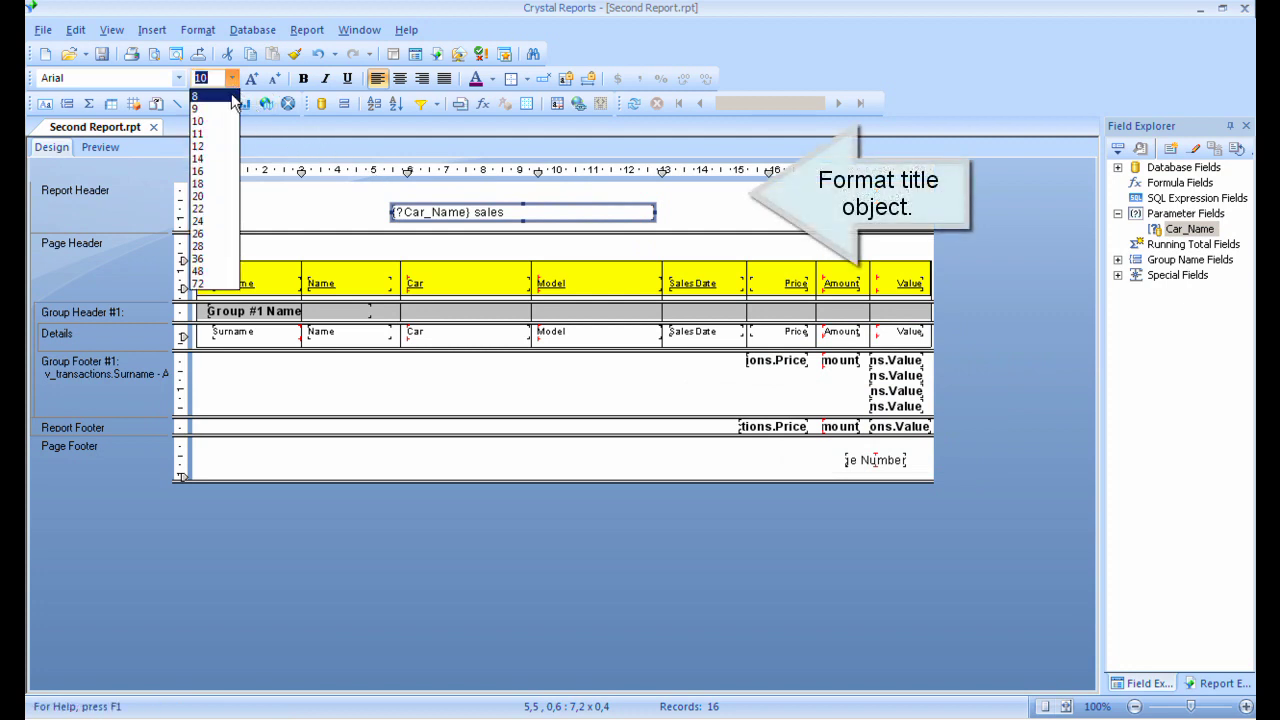
click(226, 160)
click(303, 78)
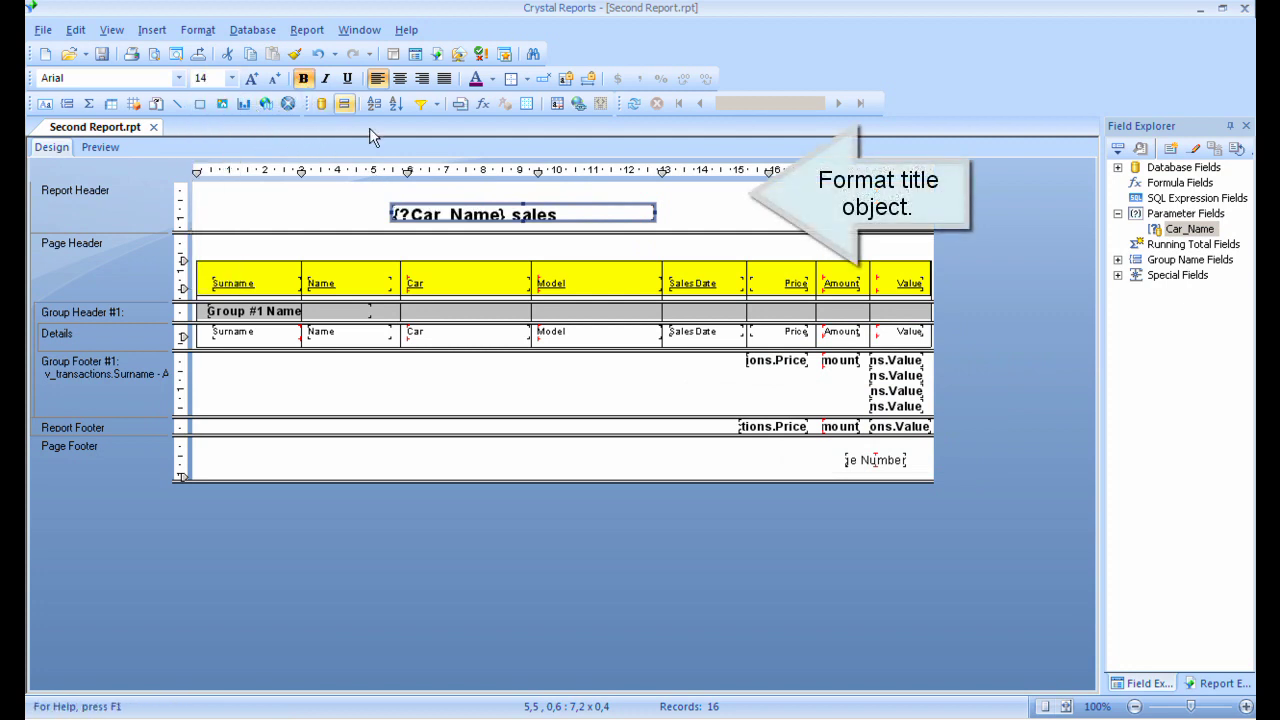
click(523, 207)
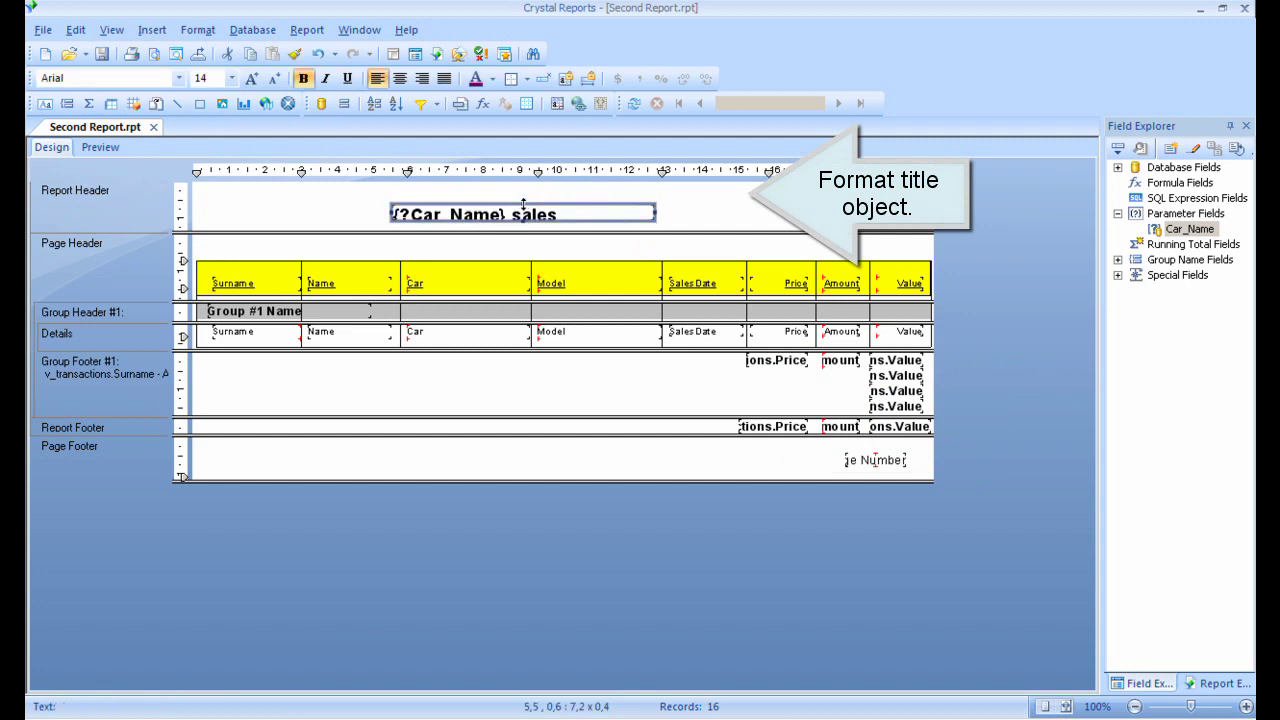
drag(523, 205, 523, 196)
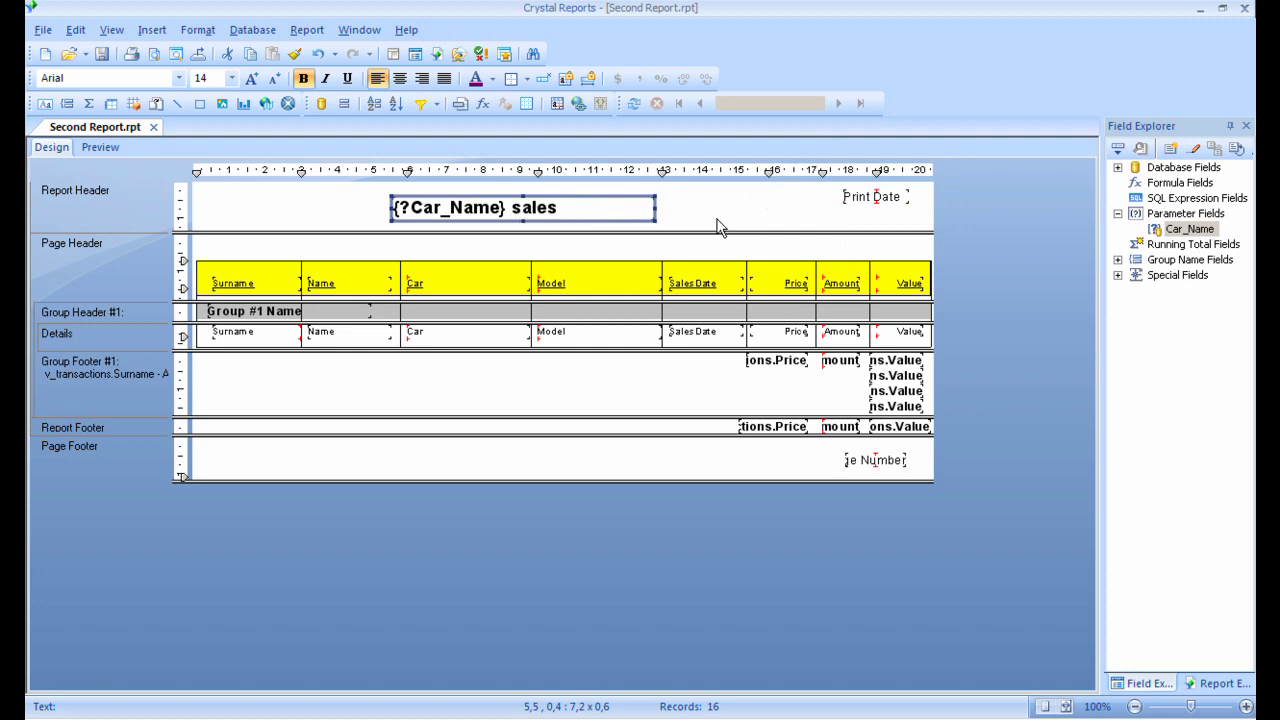
drag(485, 207, 525, 207)
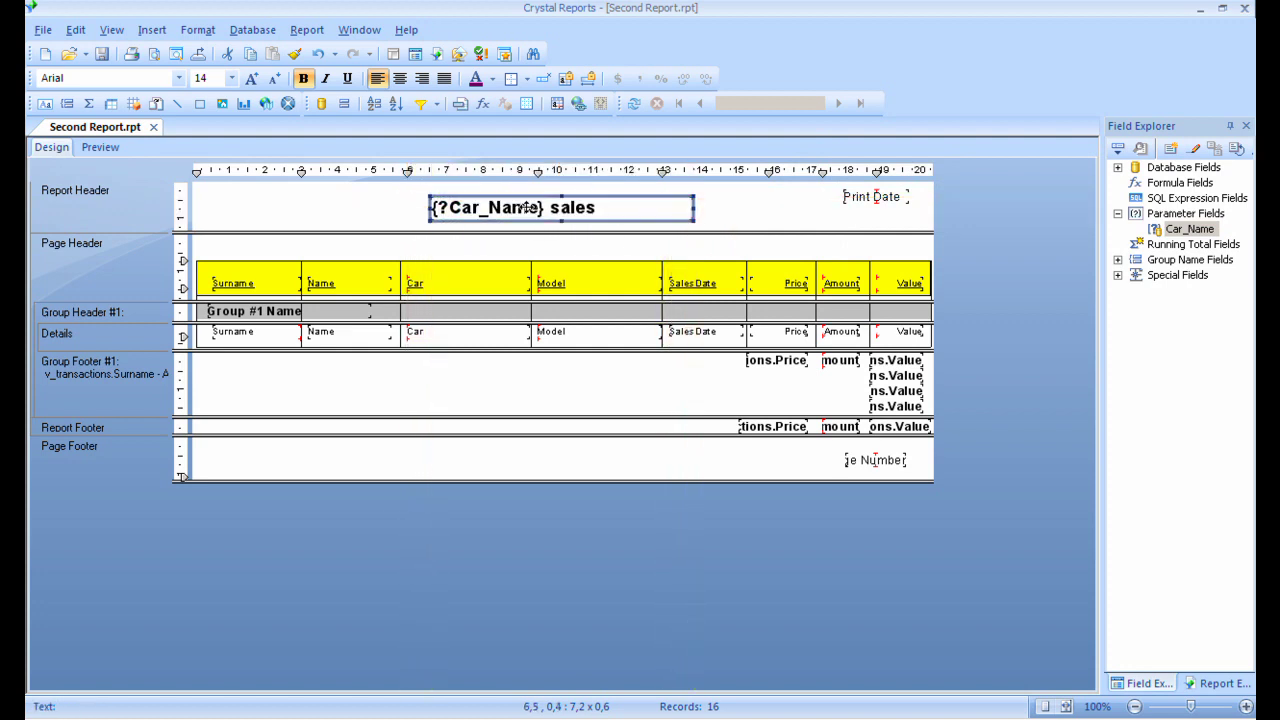
click(307, 221)
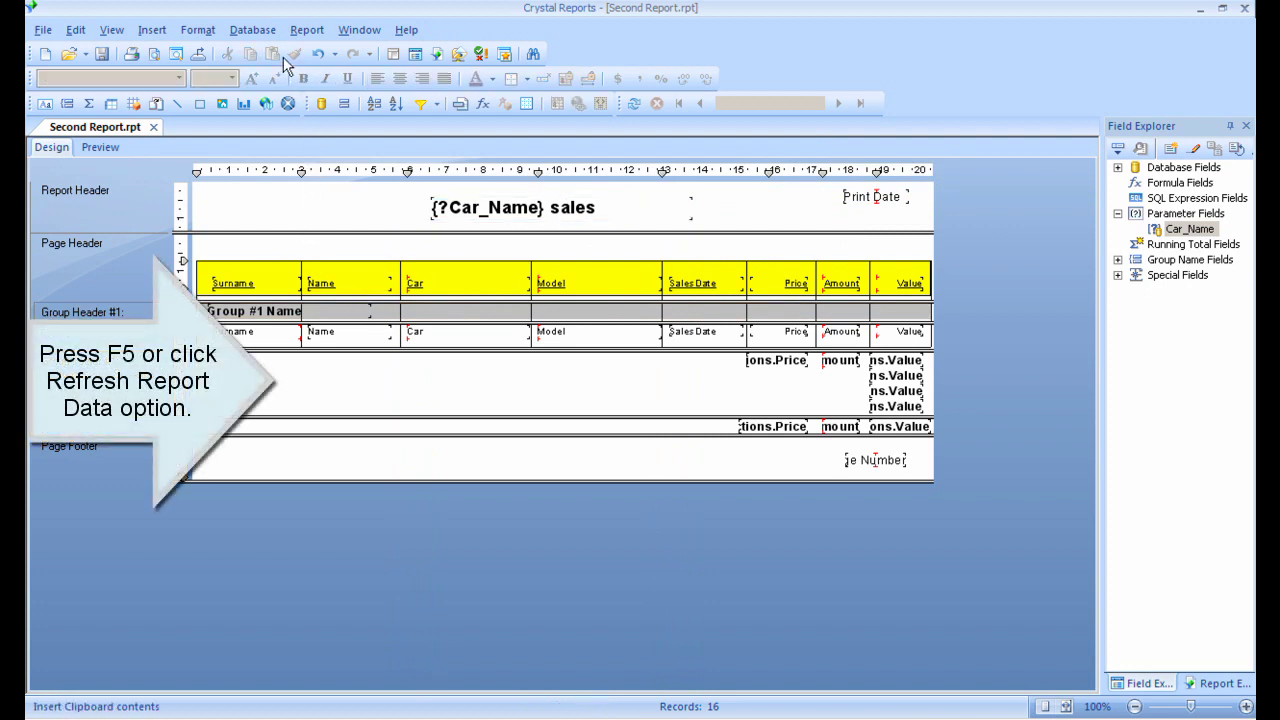
Step: Refresh with new parameter values, replacing Aston Martin with Ferrari for Car_Name
click(305, 31)
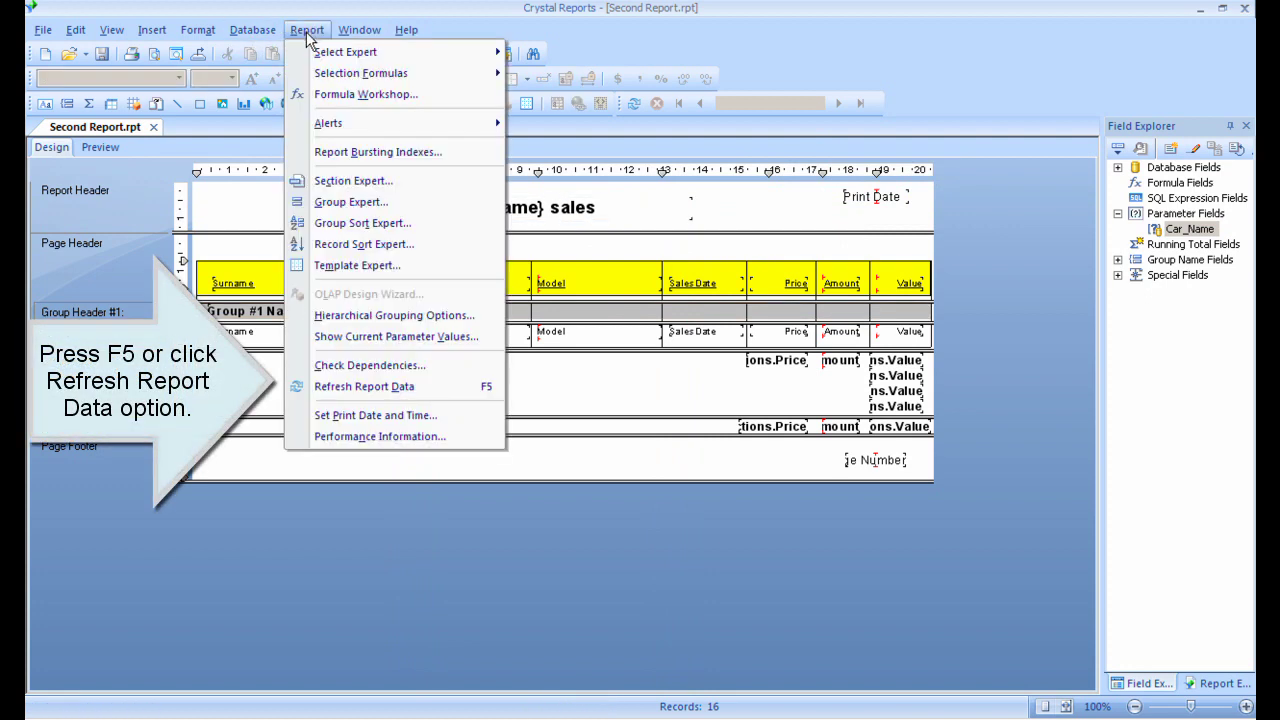
click(371, 386)
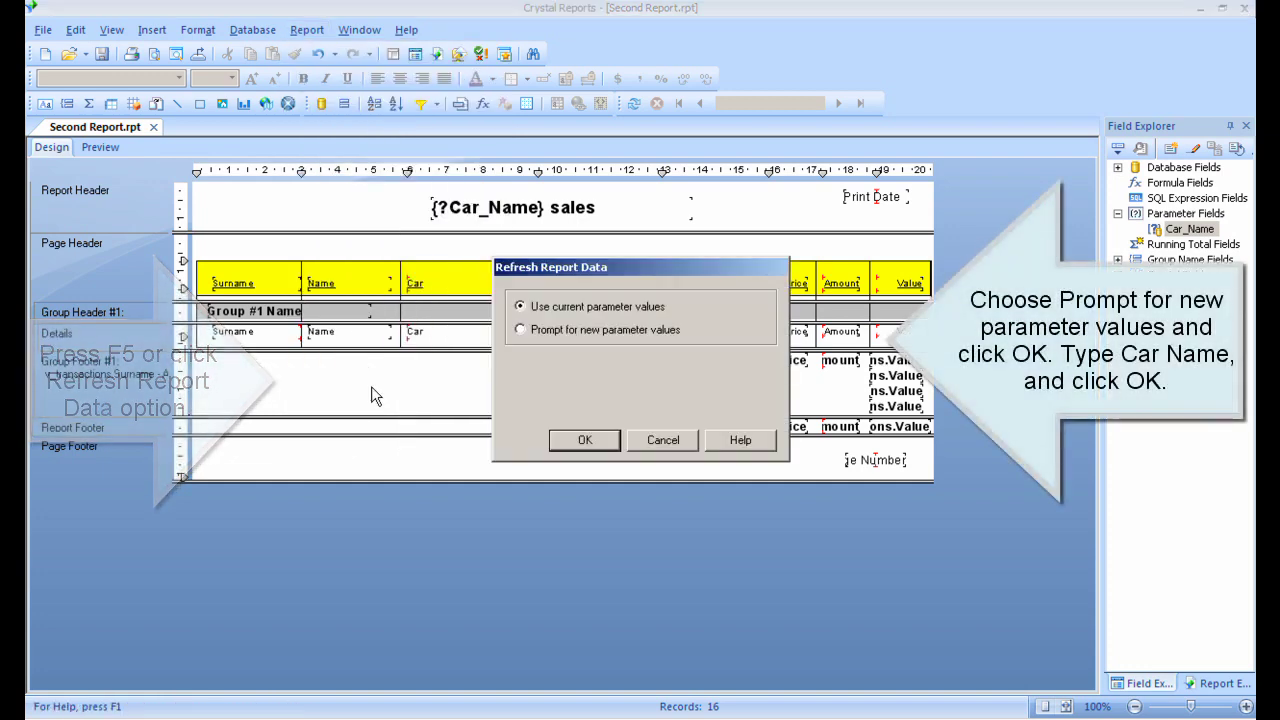
click(520, 329)
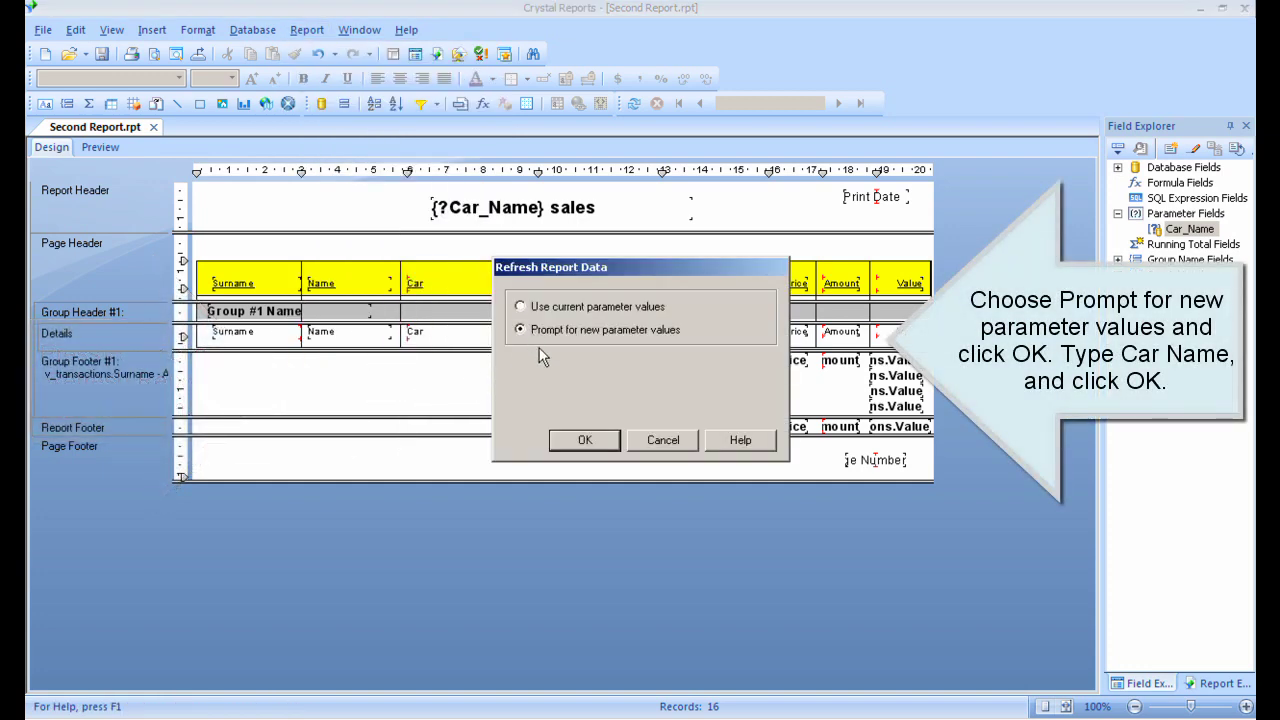
click(578, 440)
drag(426, 196, 256, 196)
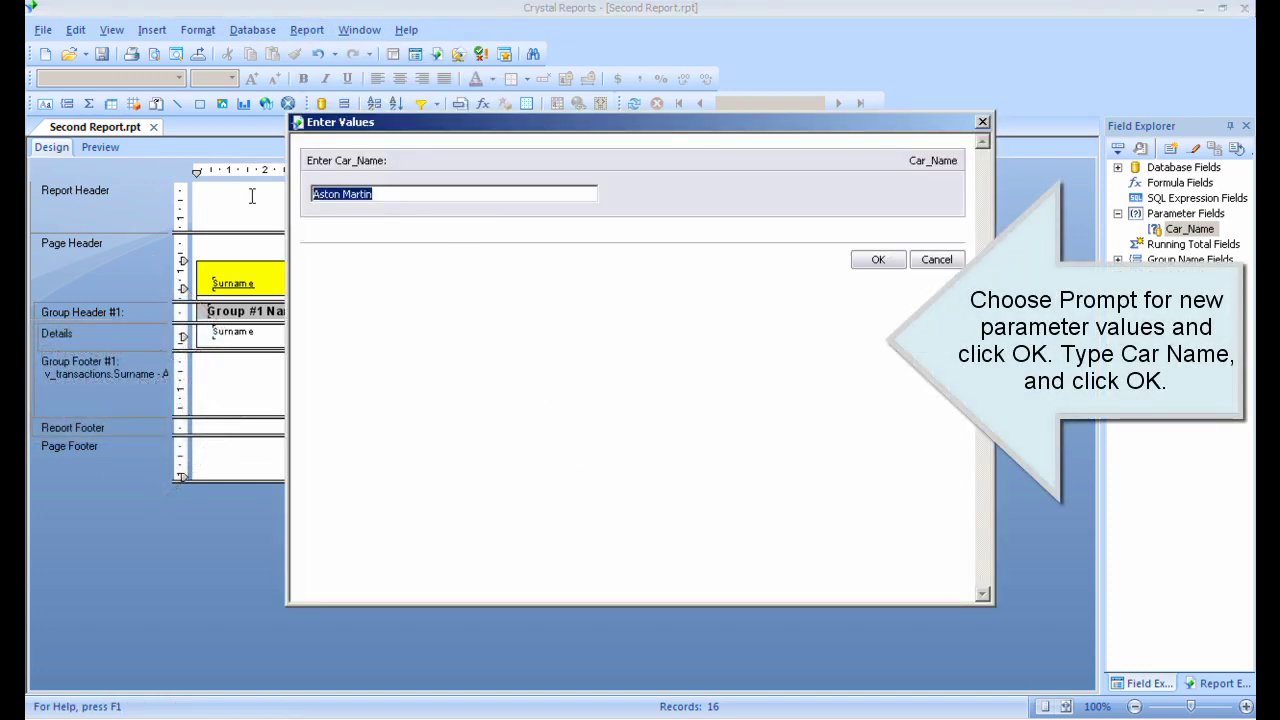
text(Ferrari)
click(878, 260)
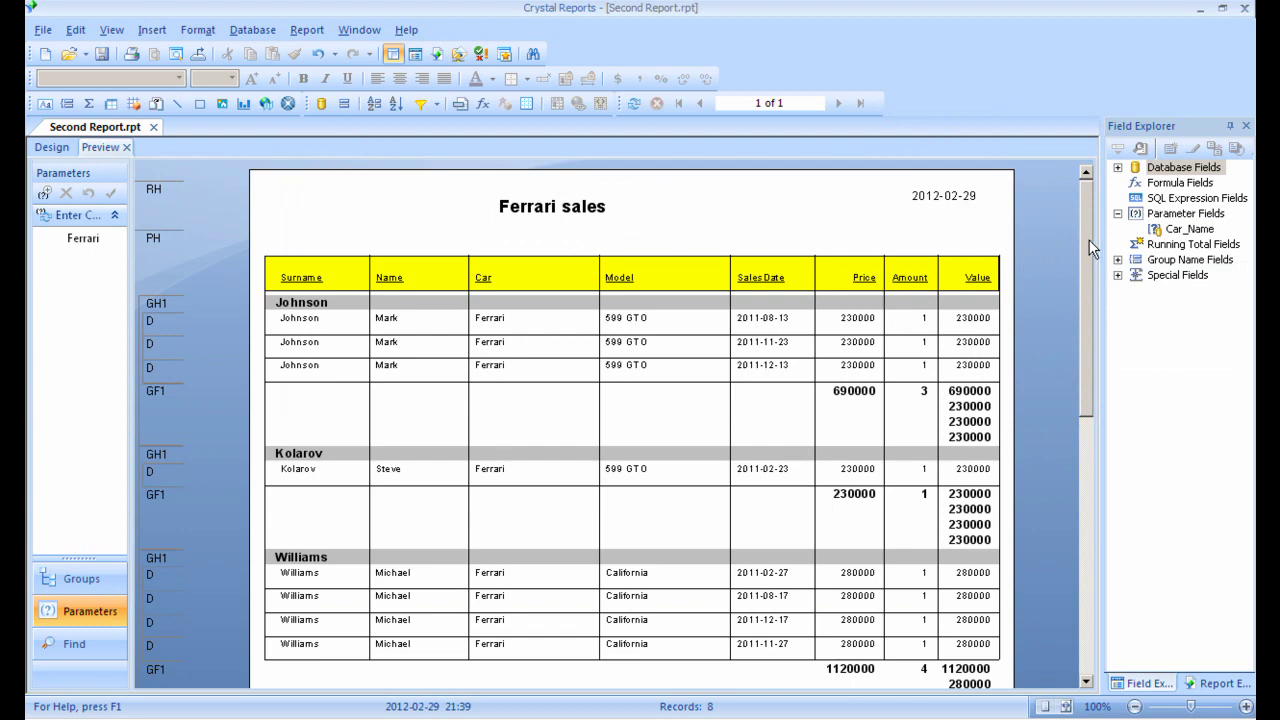
Step: Refresh the report data with a new Car_Name value, replacing Ferrari with BMW
click(310, 32)
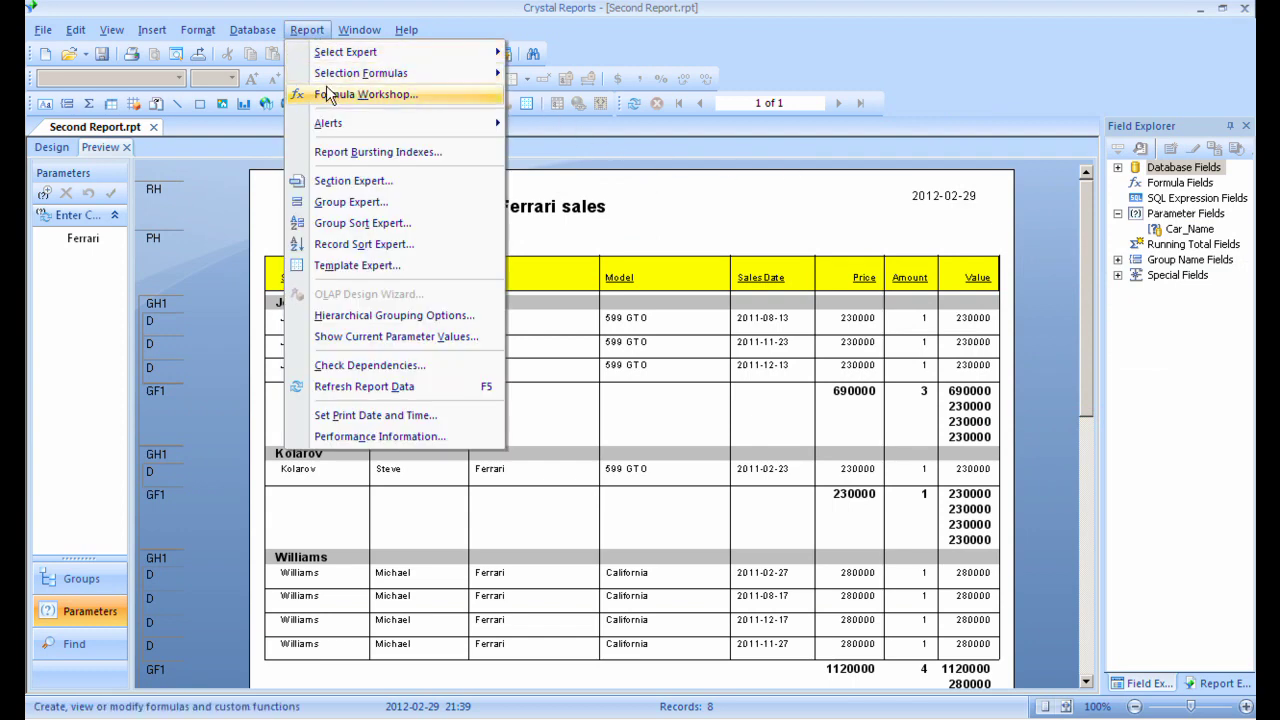
click(370, 388)
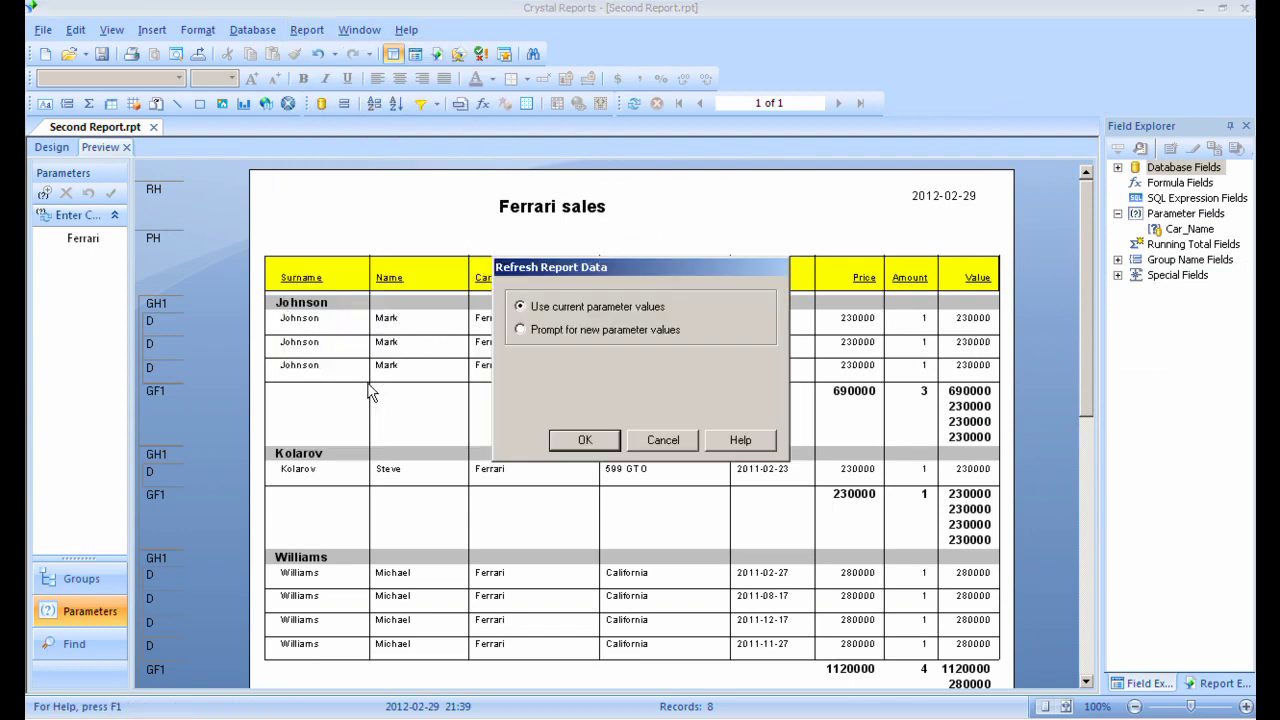
click(531, 329)
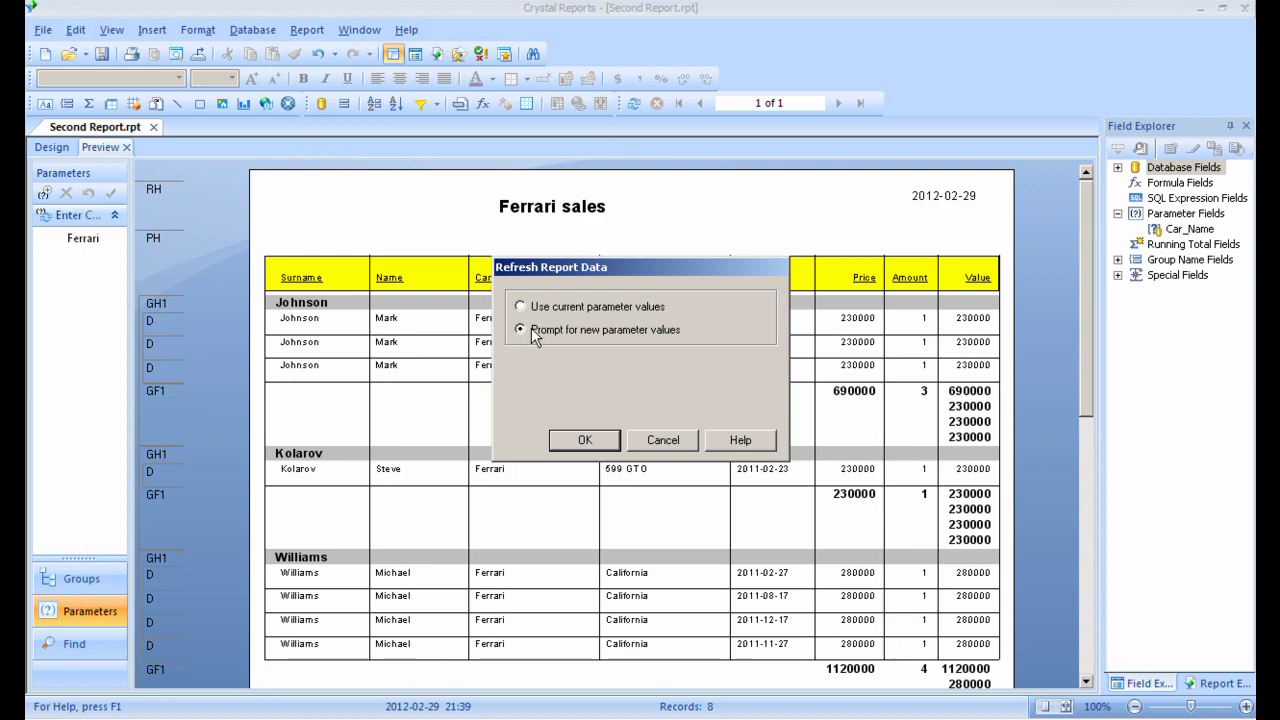
click(585, 440)
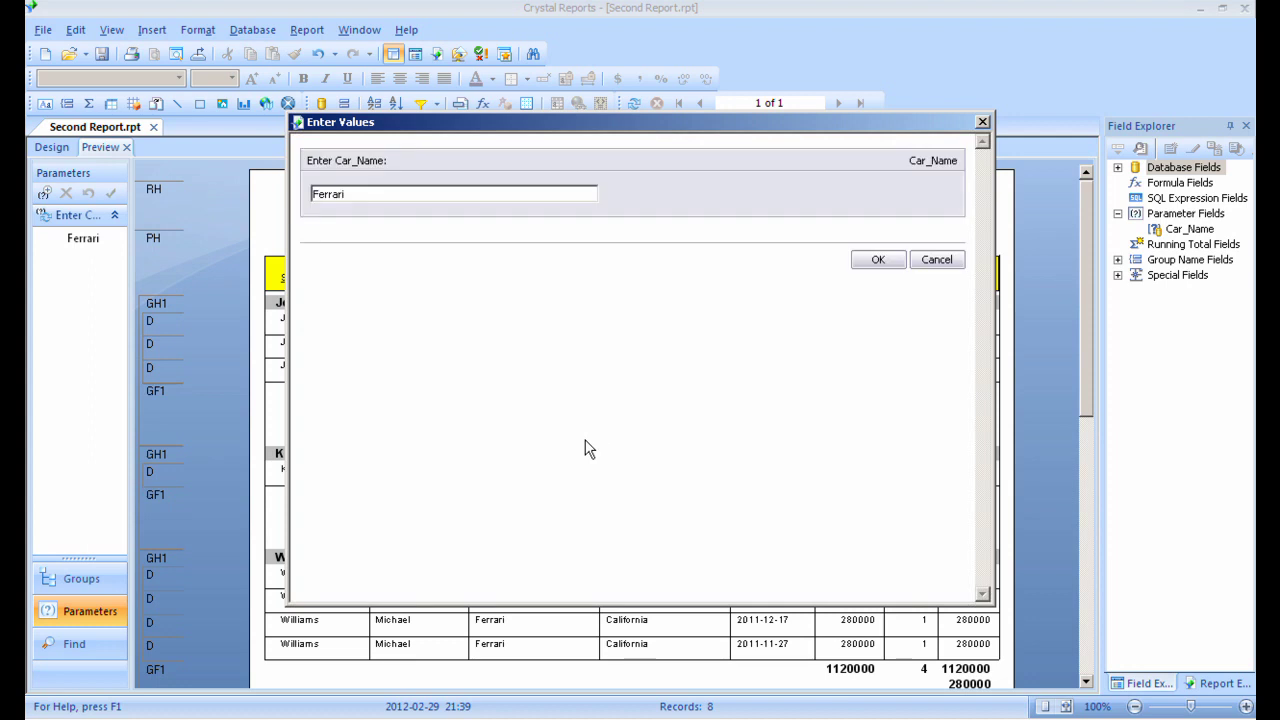
drag(360, 194, 268, 197)
text(BMW)
click(875, 262)
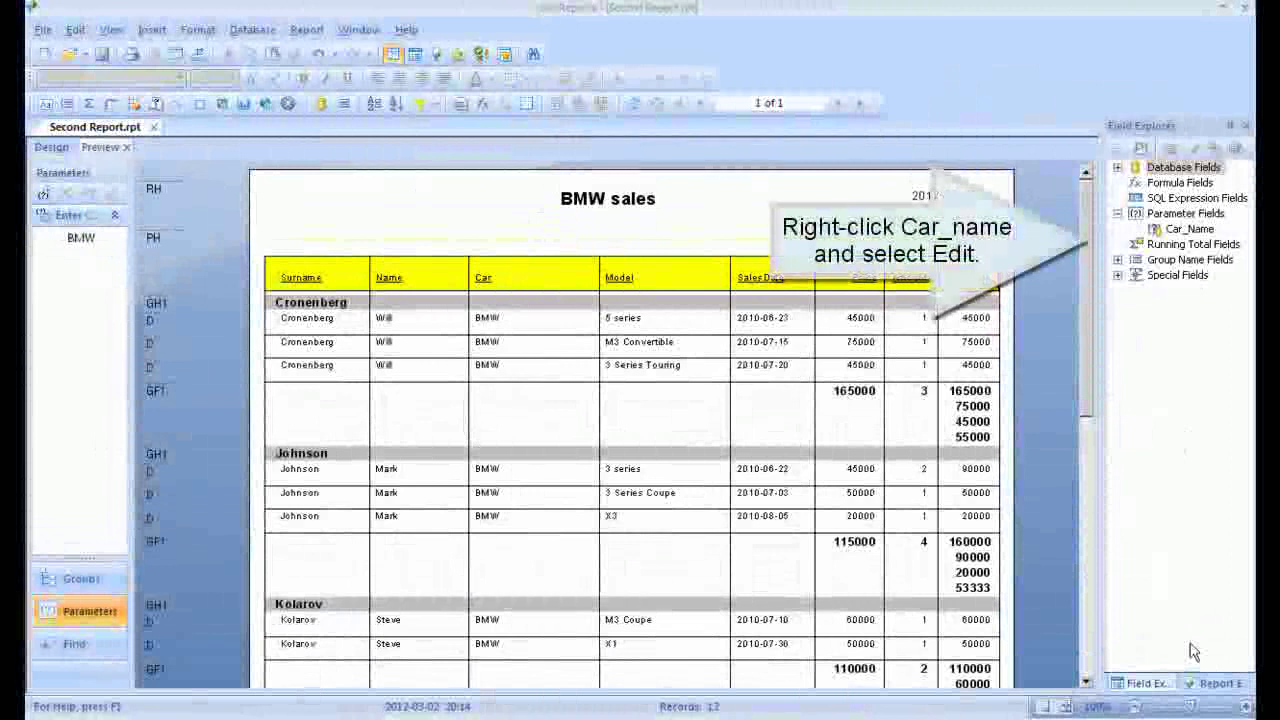
Step: Set Car_Name's Allow multiple values to True, then add BMW to its selected values
right_click(1165, 230)
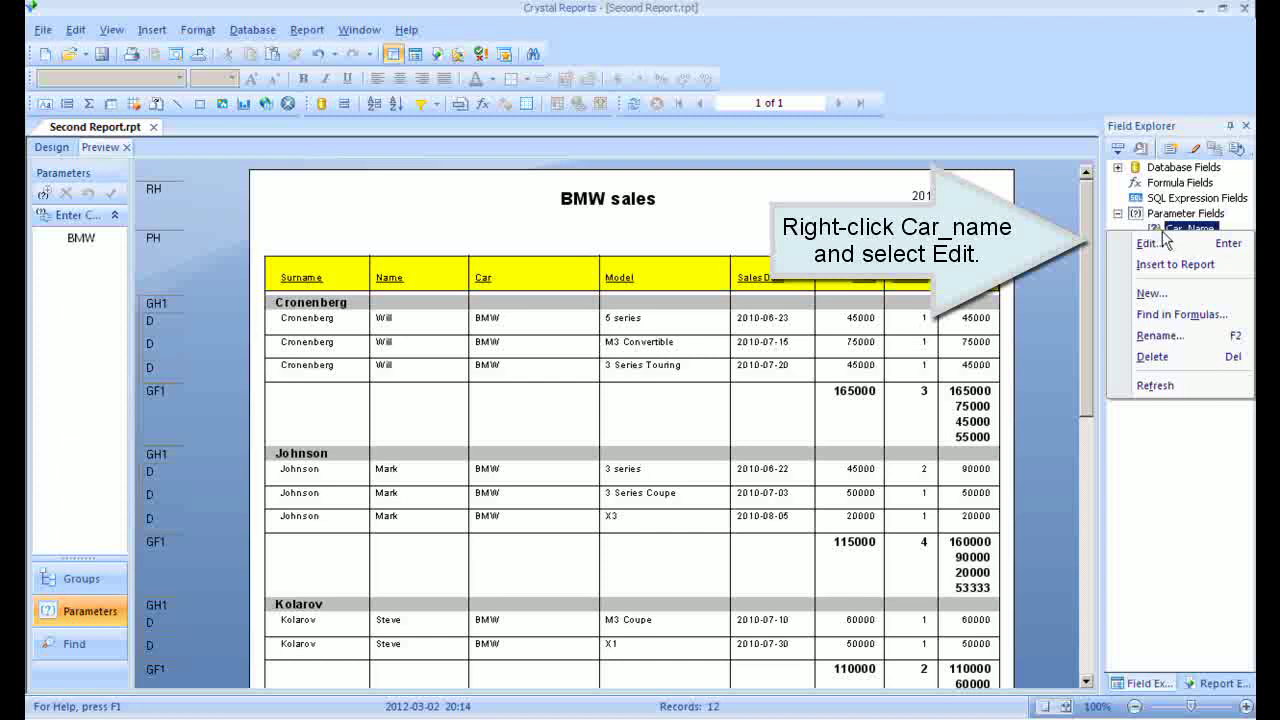
click(1147, 244)
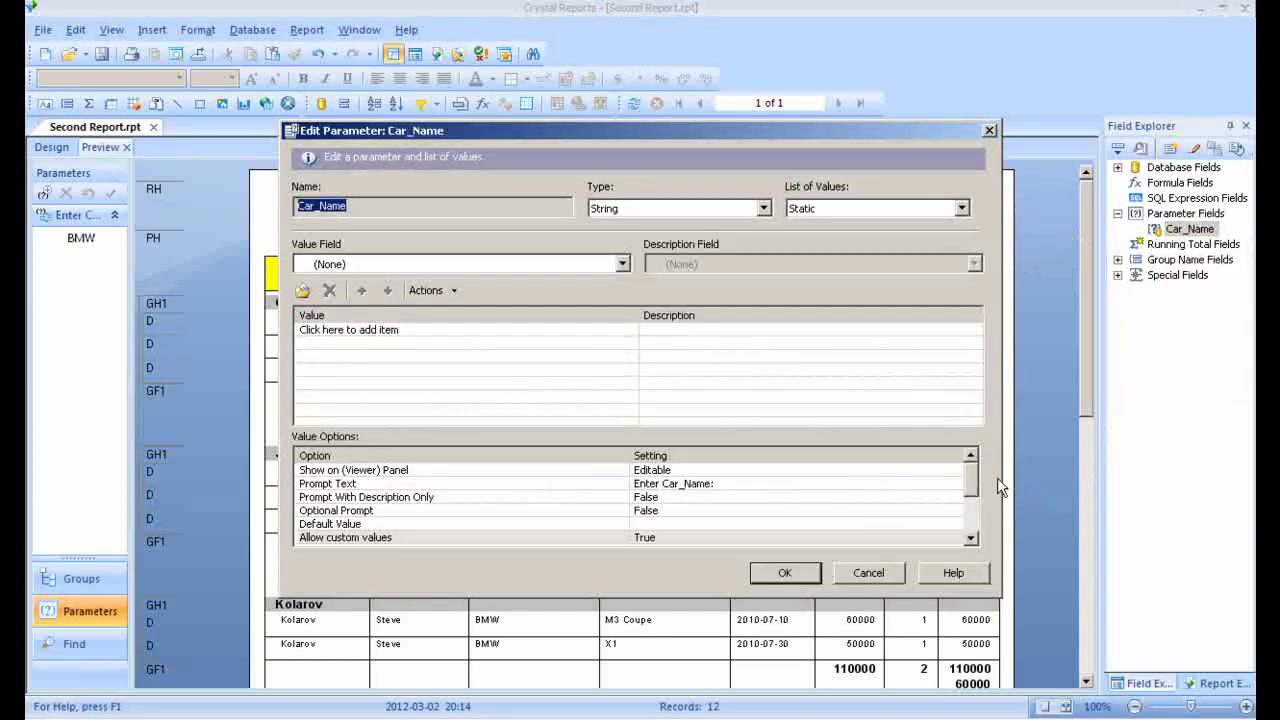
drag(977, 480, 971, 516)
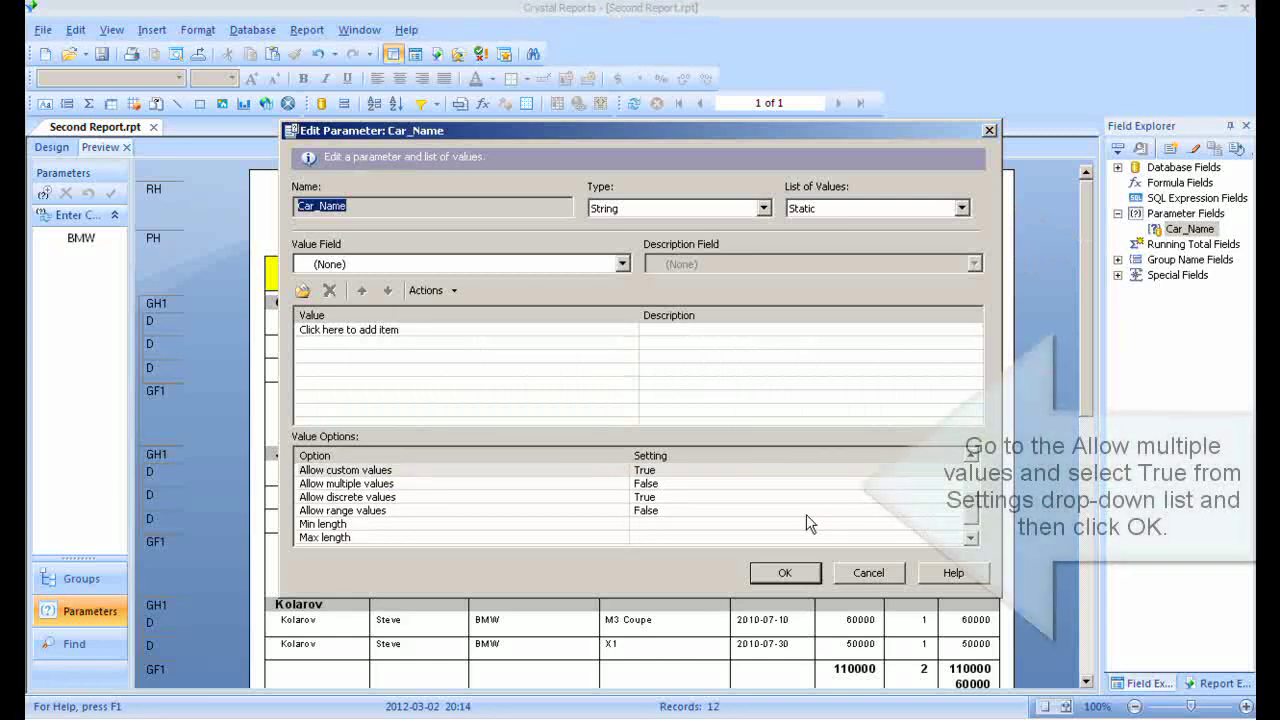
click(718, 484)
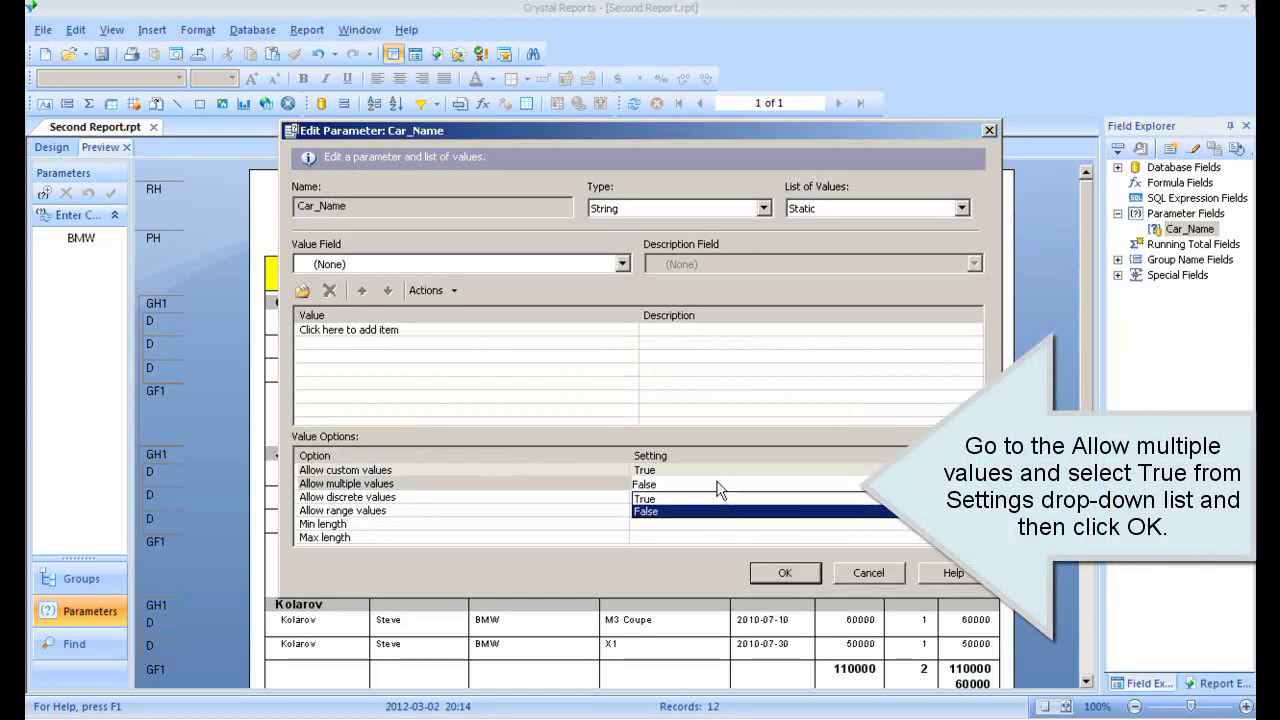
click(645, 499)
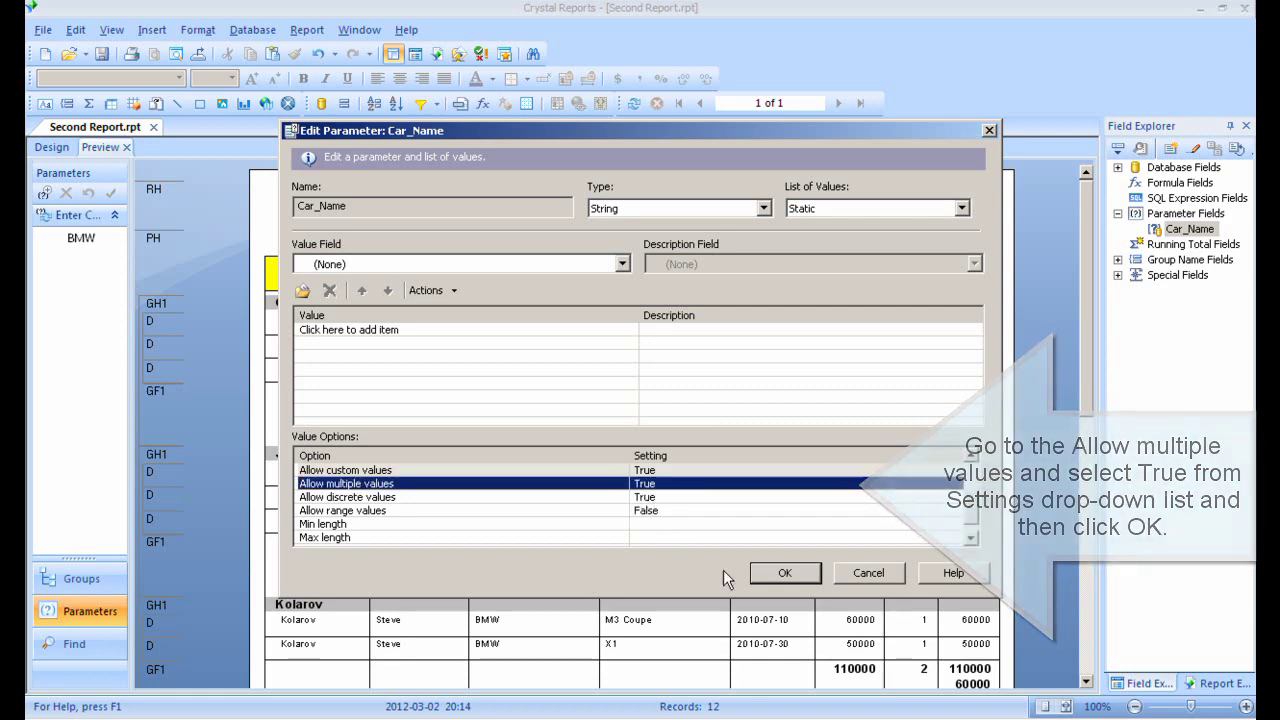
click(783, 578)
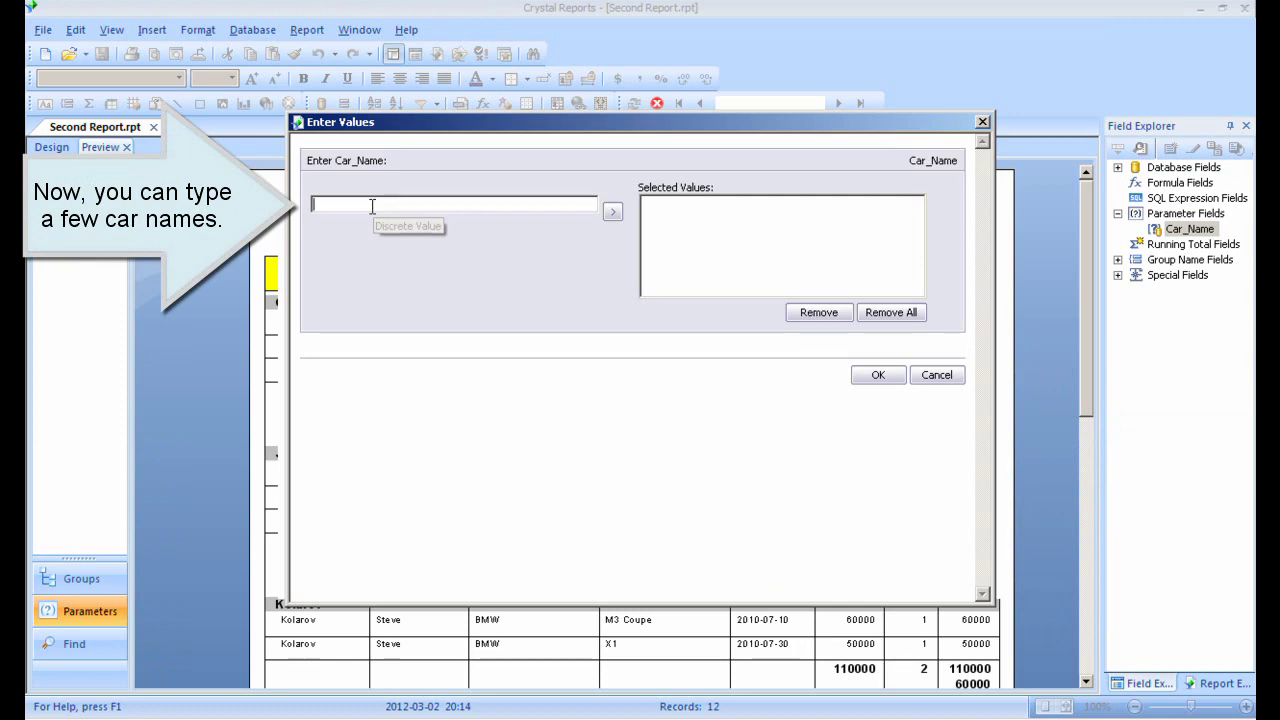
text(BMW)
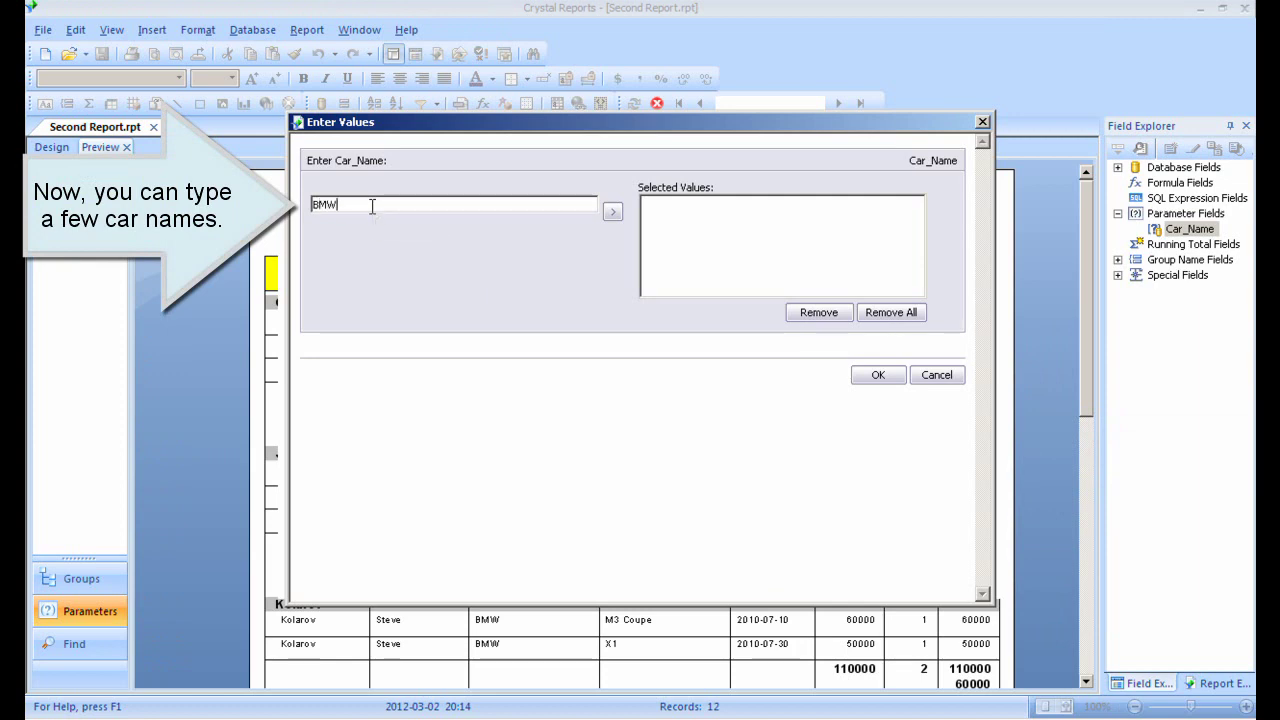
click(610, 215)
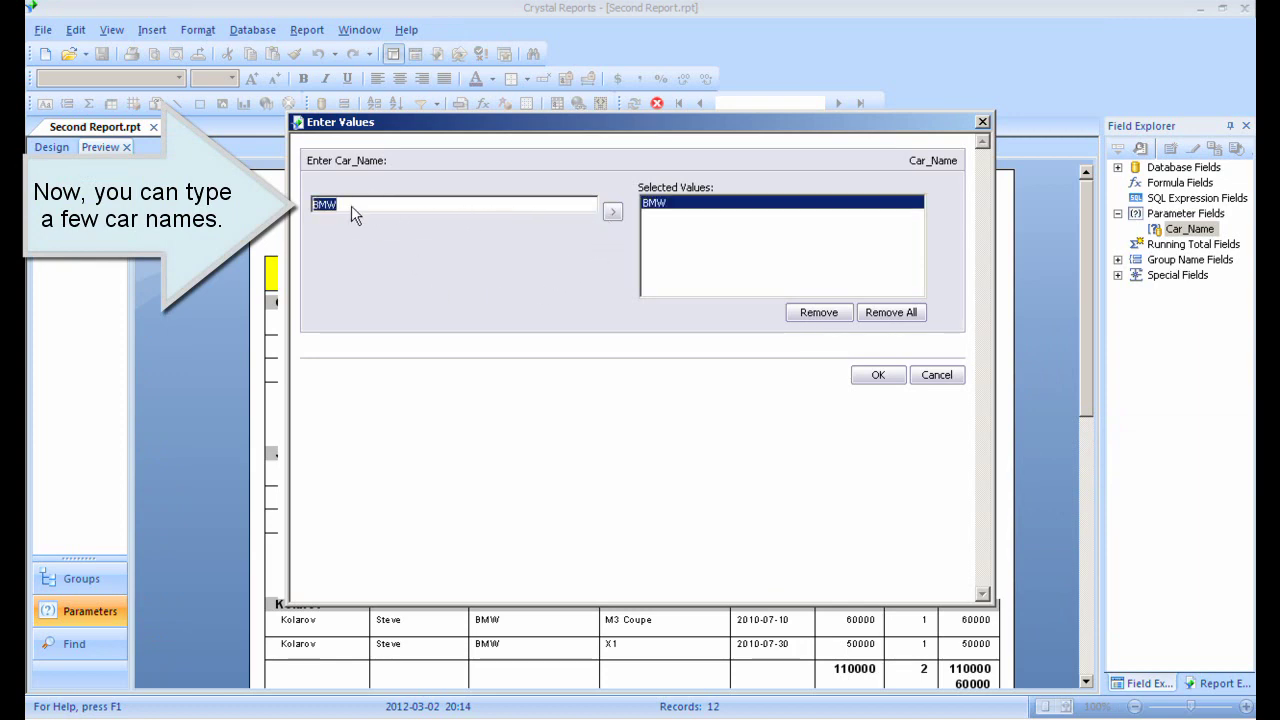